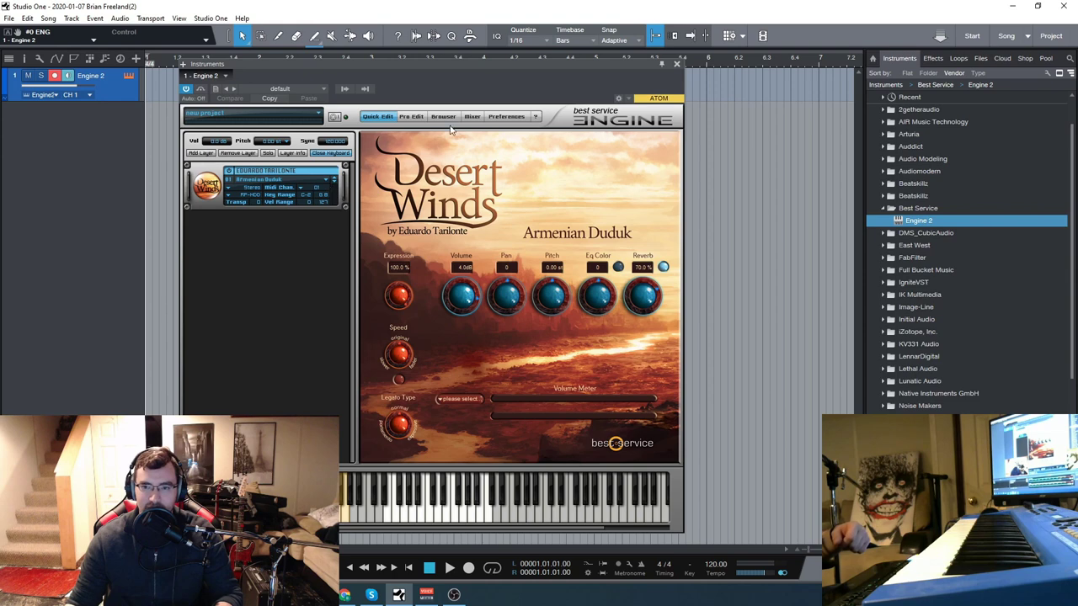
# - View the installed libraries in the Engine preferences and look at the add-library dialog, cancelling it without adding one
pyautogui.click(502, 117)
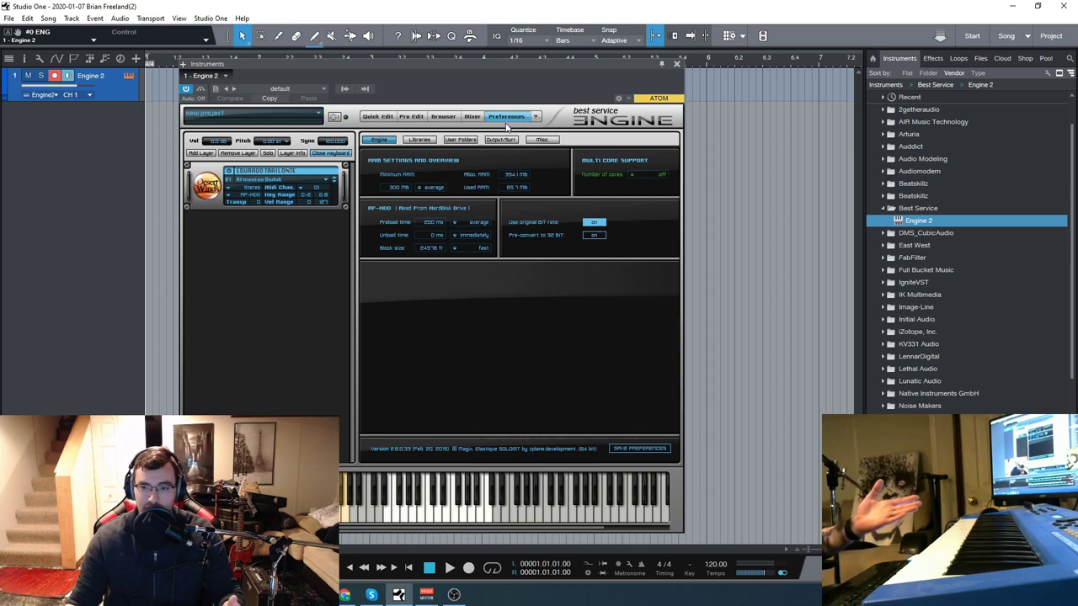
pyautogui.click(418, 140)
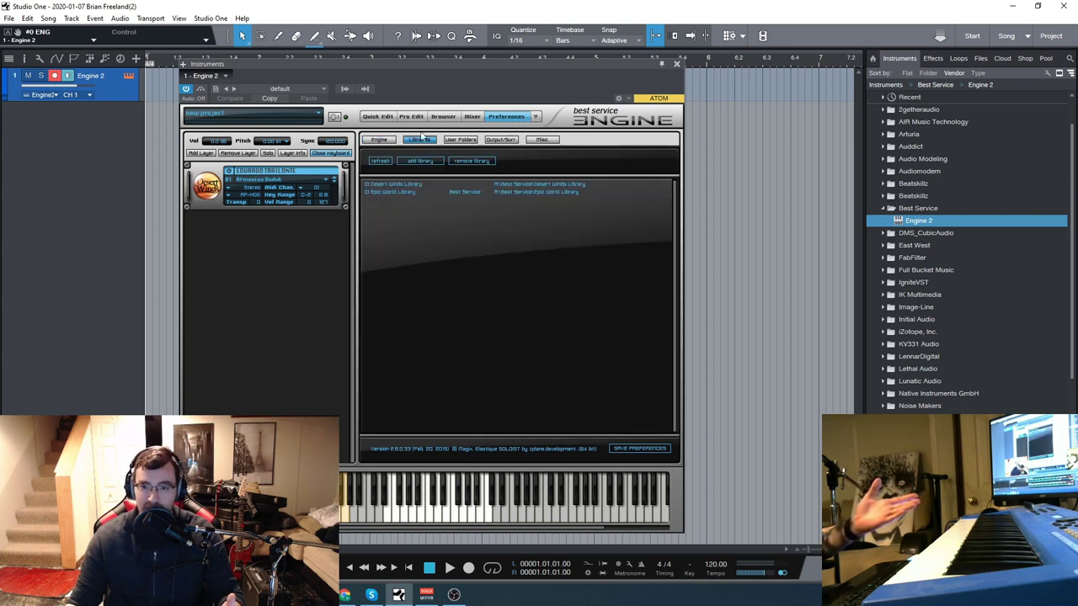
pyautogui.click(419, 160)
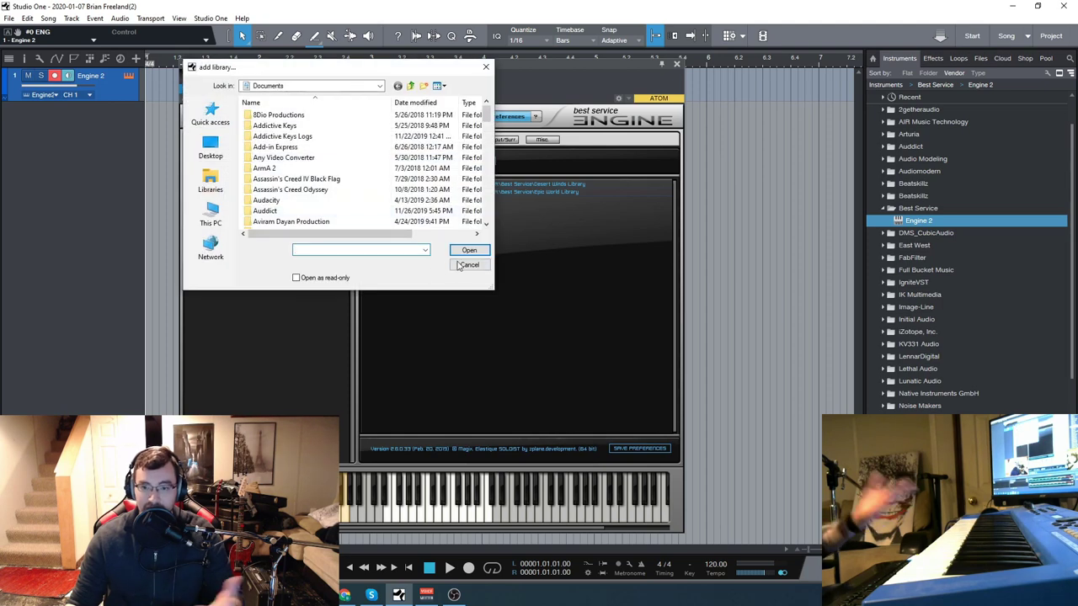
pyautogui.click(469, 265)
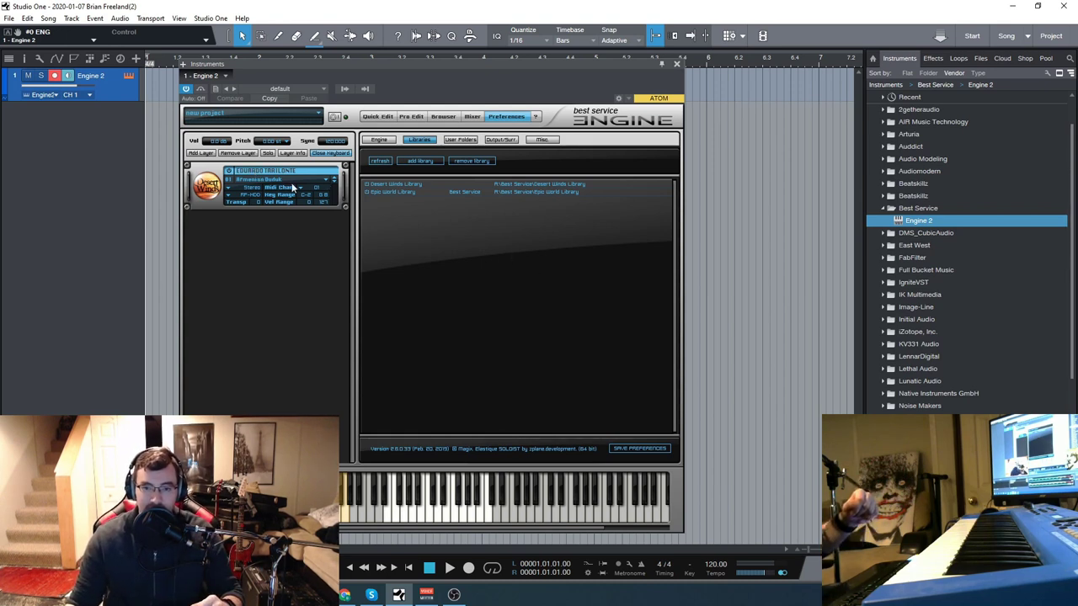
# - Browse the Desert Winds and Epic World - Cinematic Landscapes categories available for the layer
pyautogui.click(323, 183)
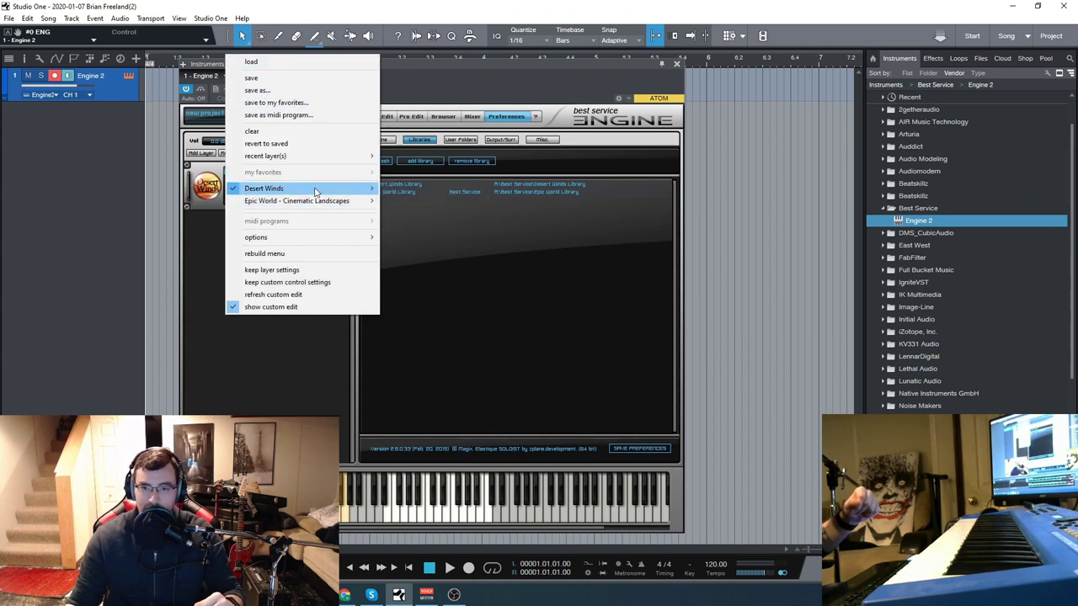
pyautogui.moveTo(332, 192)
pyautogui.moveTo(426, 192)
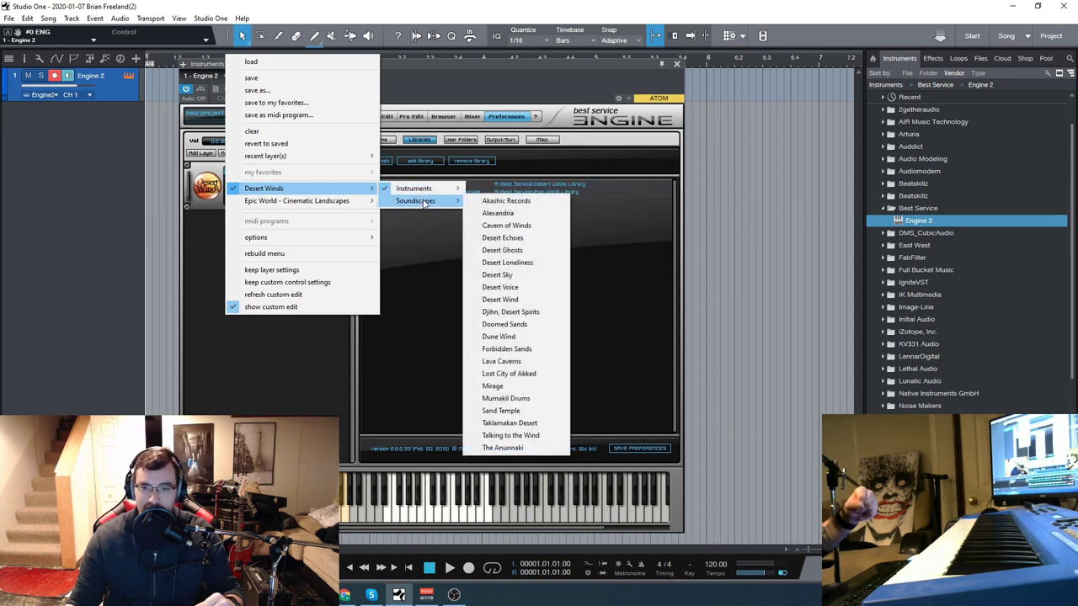
pyautogui.moveTo(362, 201)
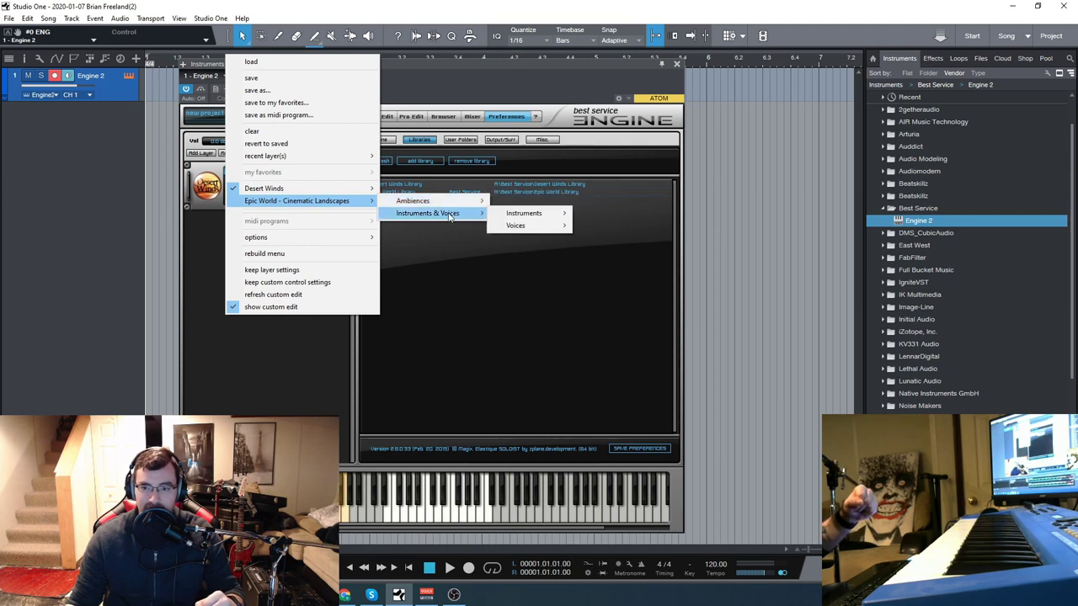
# - Reposition the instrument window to reveal its full keyboard and load the Persian Ney from the Desert Winds instruments
pyautogui.moveTo(474, 62); pyautogui.dragTo(471, 46)
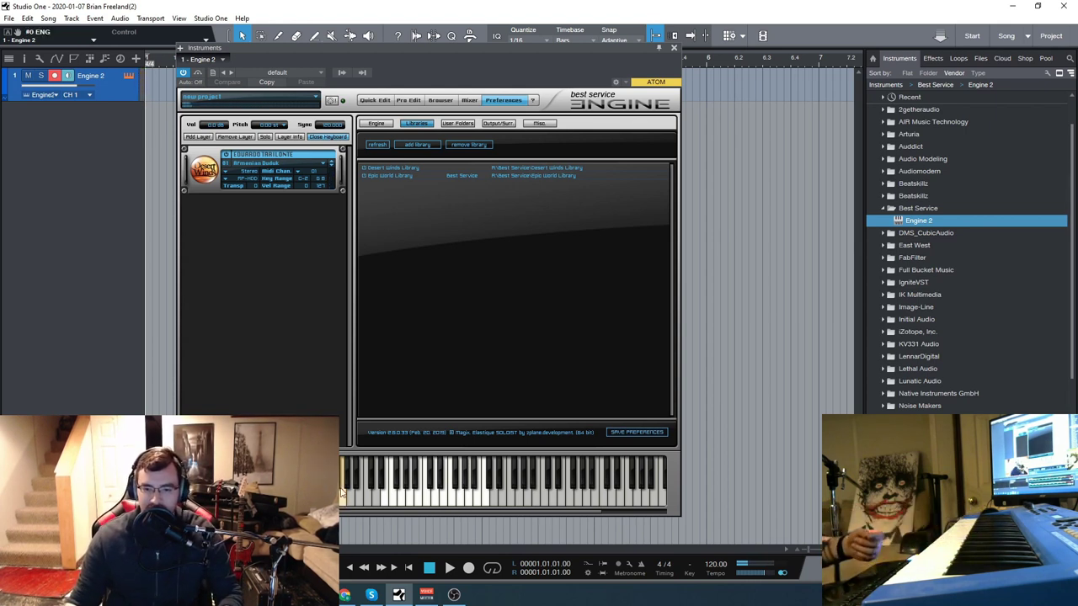
pyautogui.moveTo(417, 49); pyautogui.dragTo(558, 25)
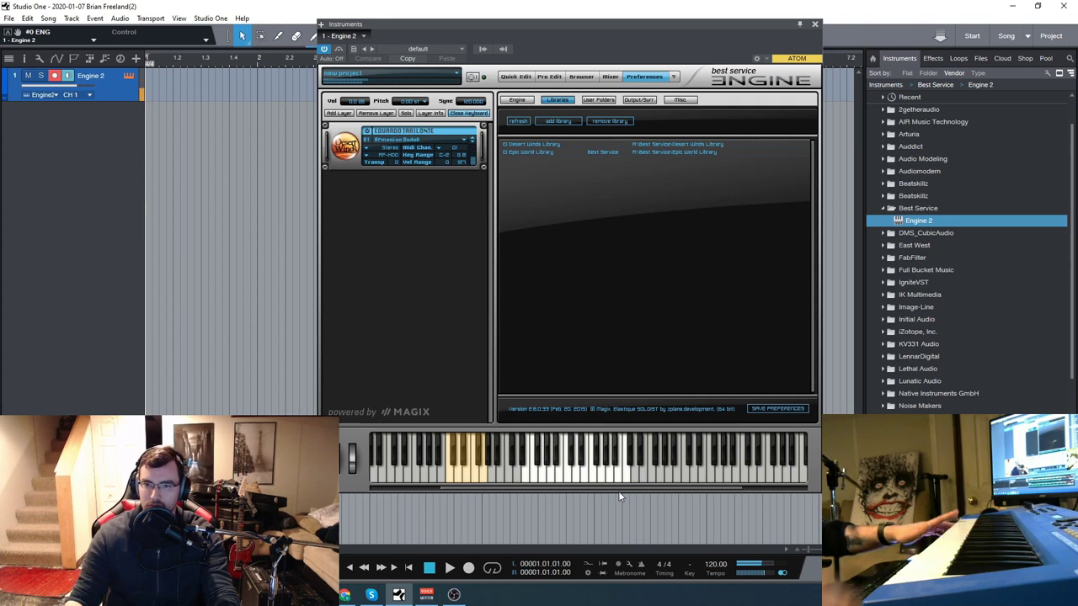
pyautogui.click(461, 144)
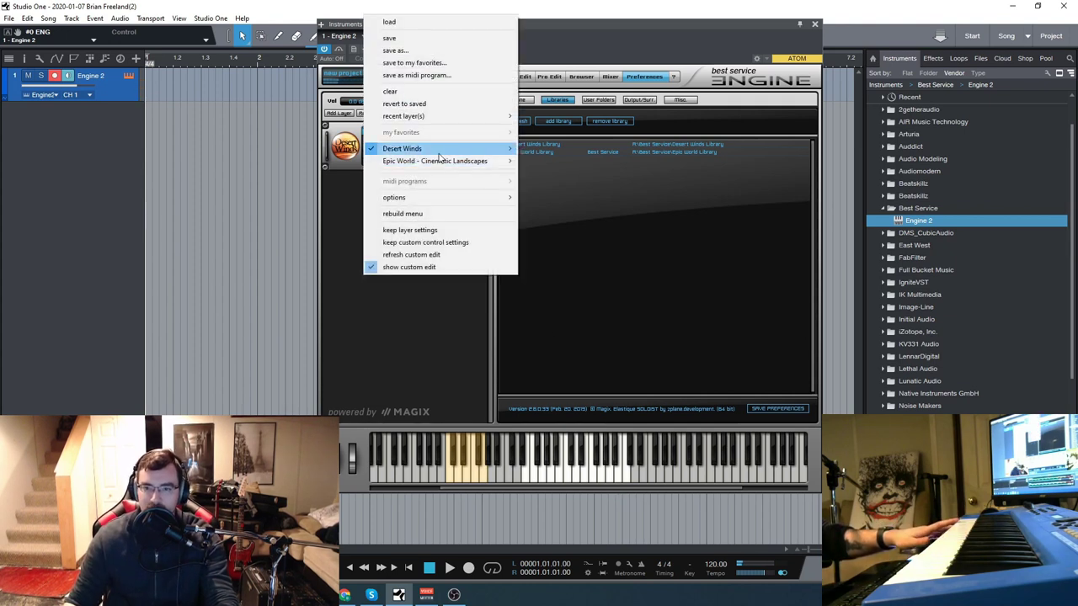
pyautogui.moveTo(497, 149)
pyautogui.moveTo(579, 155)
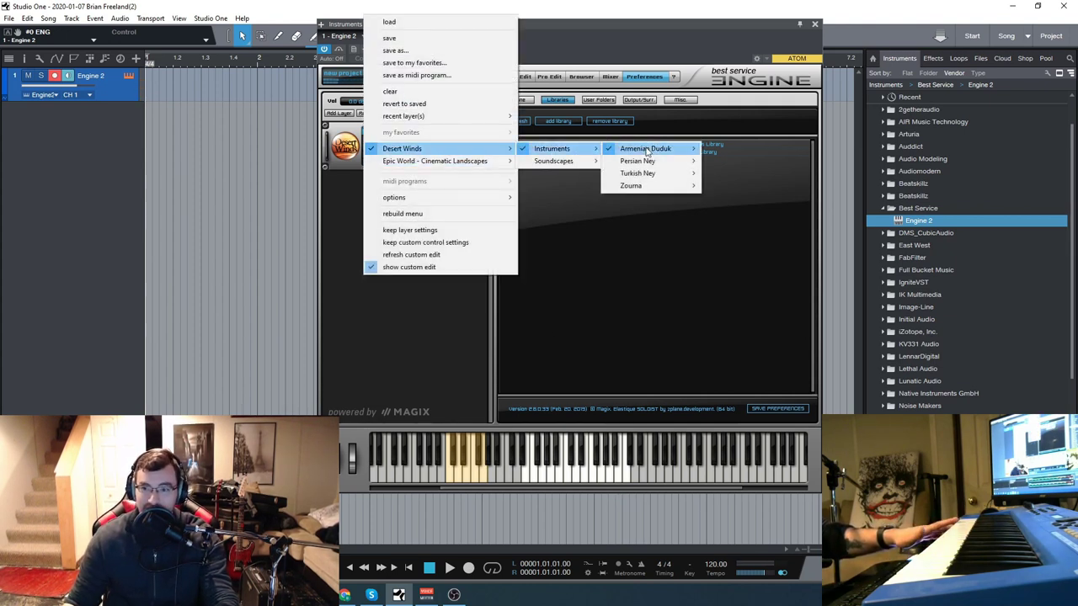
pyautogui.moveTo(650, 163)
pyautogui.click(739, 173)
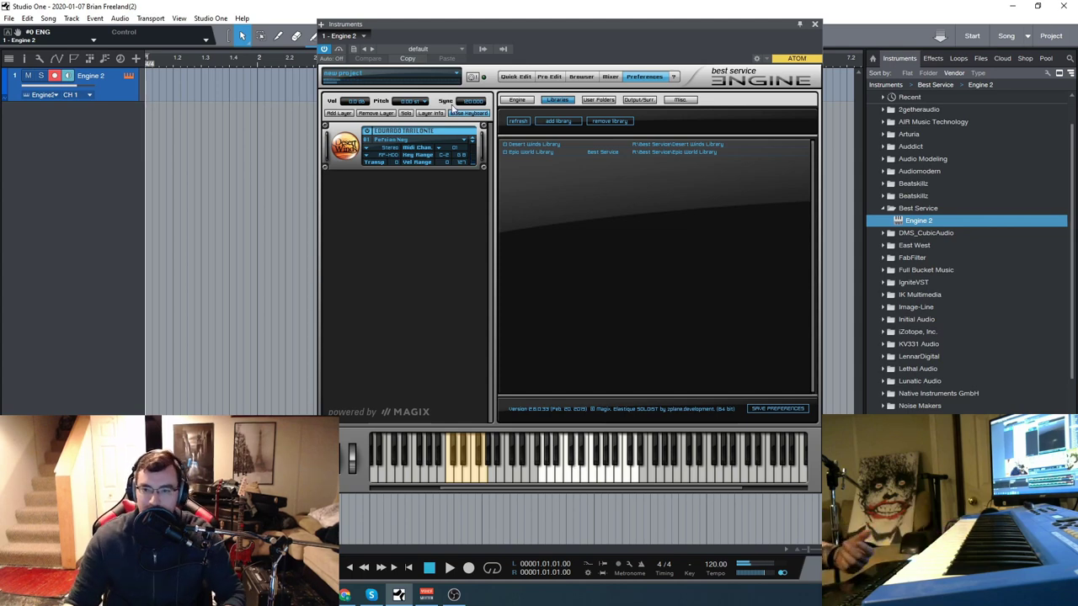
# - Load the Akashic Records soundscape from the Desert Winds library into the layer
pyautogui.click(463, 136)
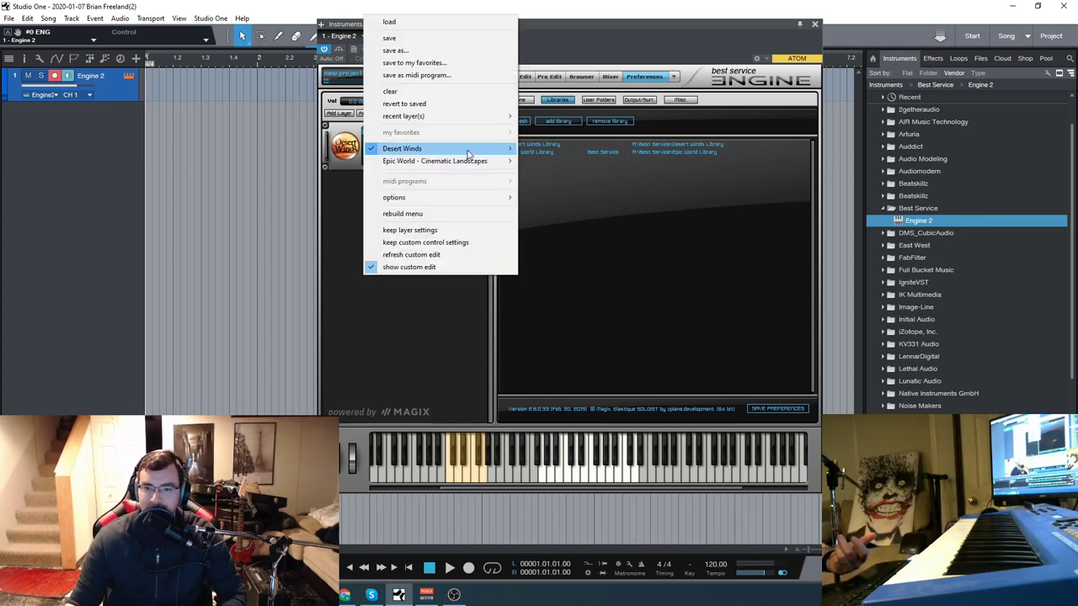
pyautogui.moveTo(472, 150)
pyautogui.moveTo(554, 161)
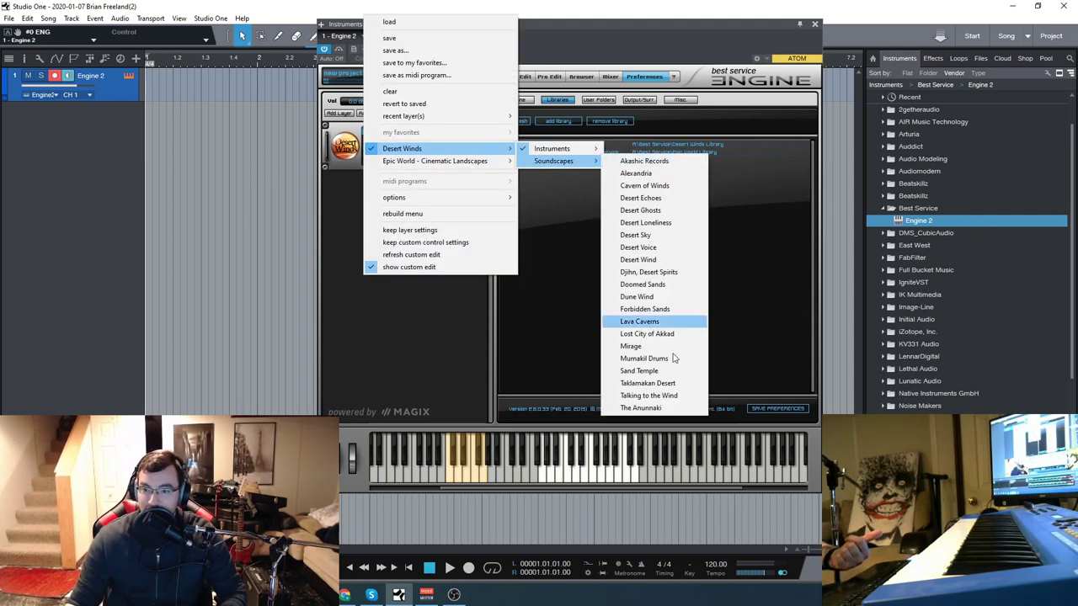
pyautogui.click(653, 160)
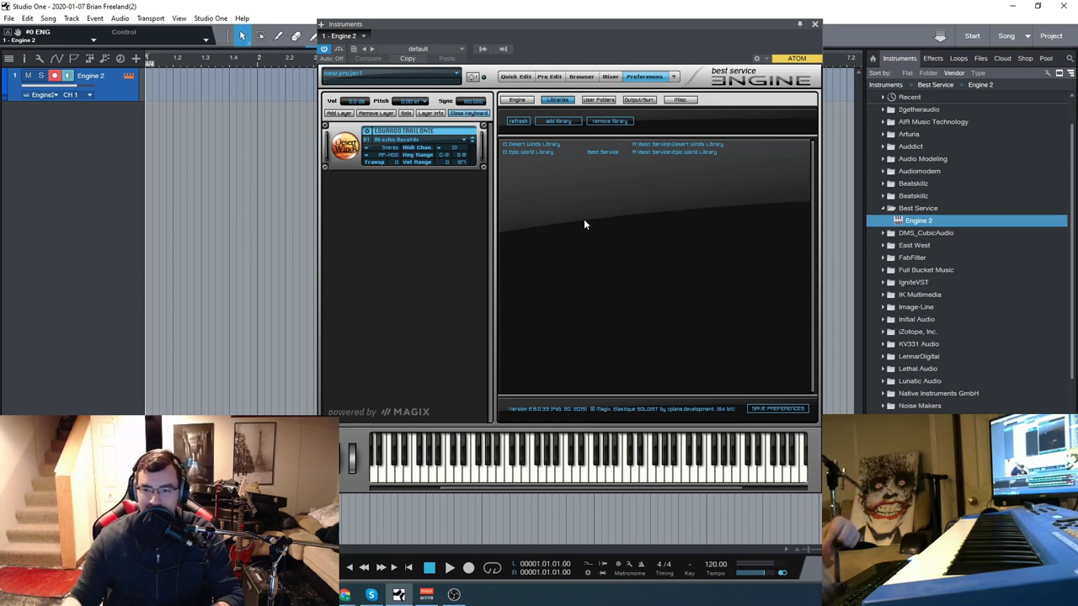
# - Advance the layer through the following Desert Winds soundscapes, Alexandria and Cavern of Winds
pyautogui.moveTo(557, 26); pyautogui.dragTo(506, 28)
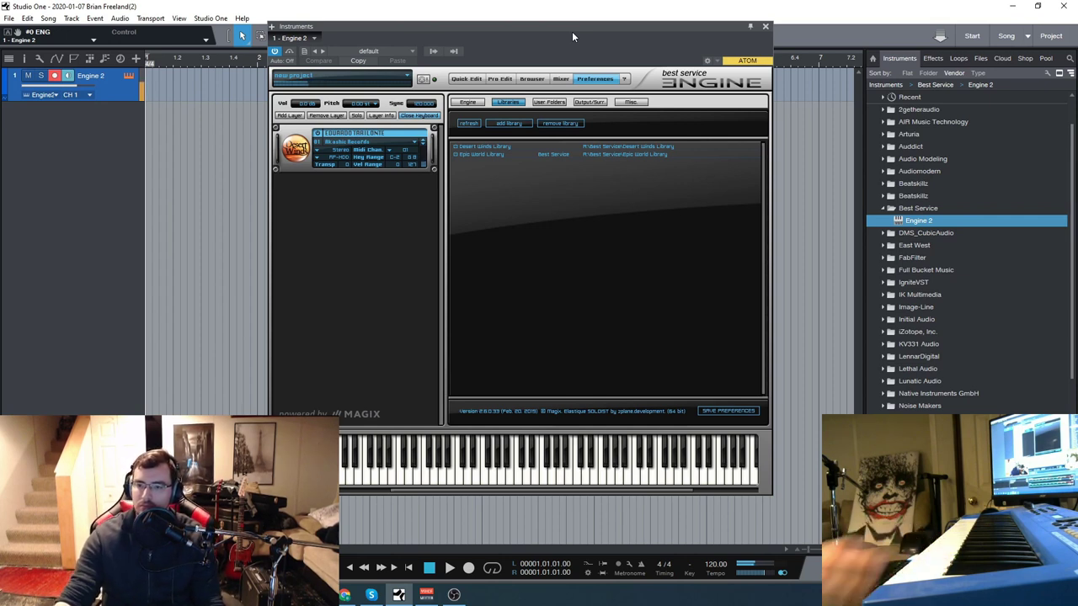
pyautogui.click(424, 148)
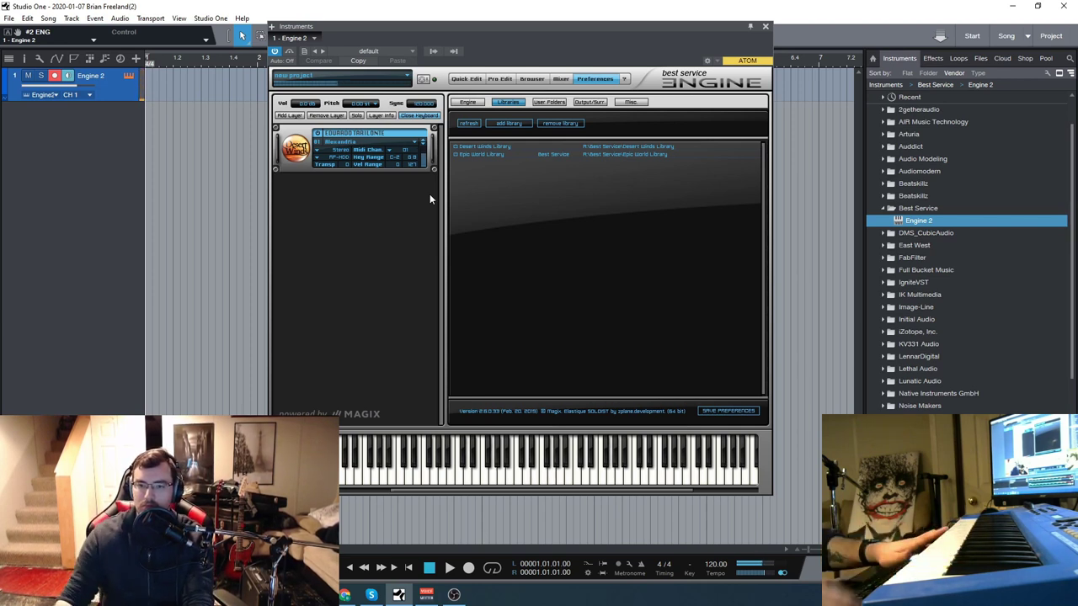
pyautogui.click(422, 145)
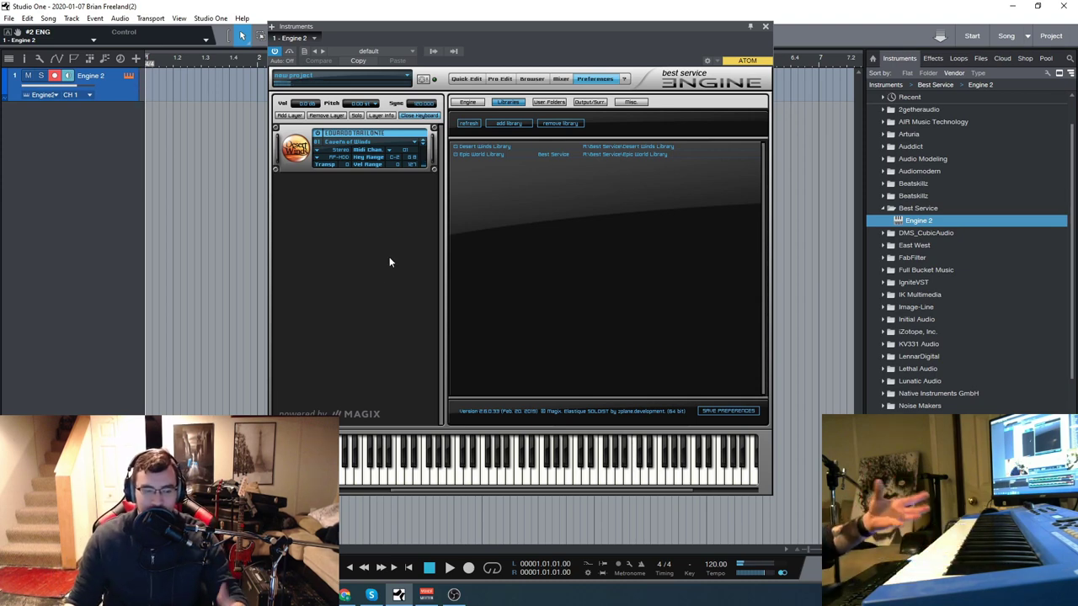
# - Load the Dune Wind soundscape from the Desert Winds library into the layer
pyautogui.click(408, 147)
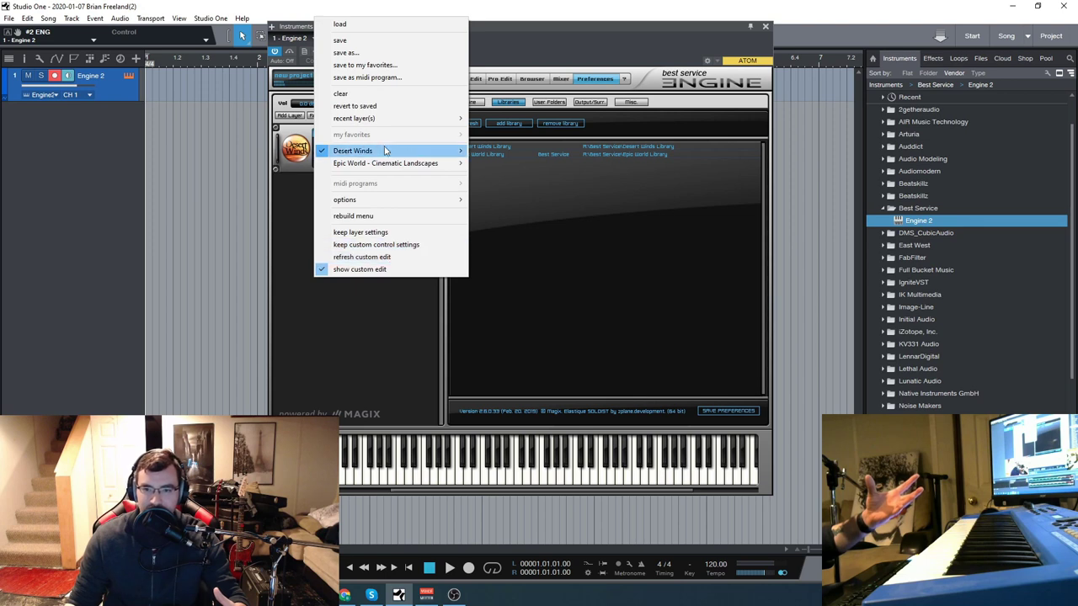
pyautogui.moveTo(404, 150)
pyautogui.moveTo(514, 163)
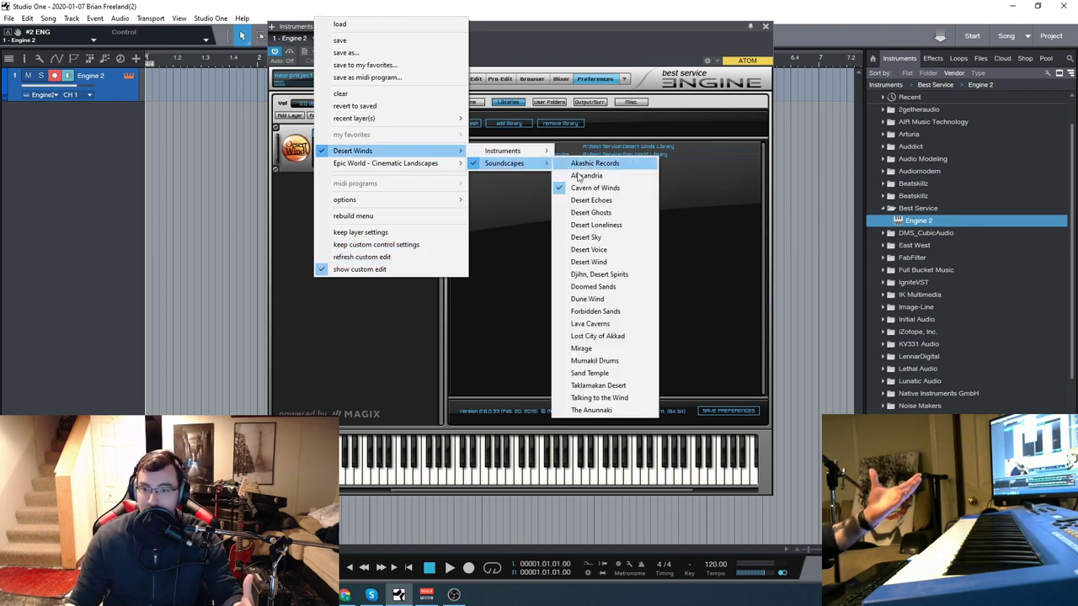
pyautogui.click(603, 299)
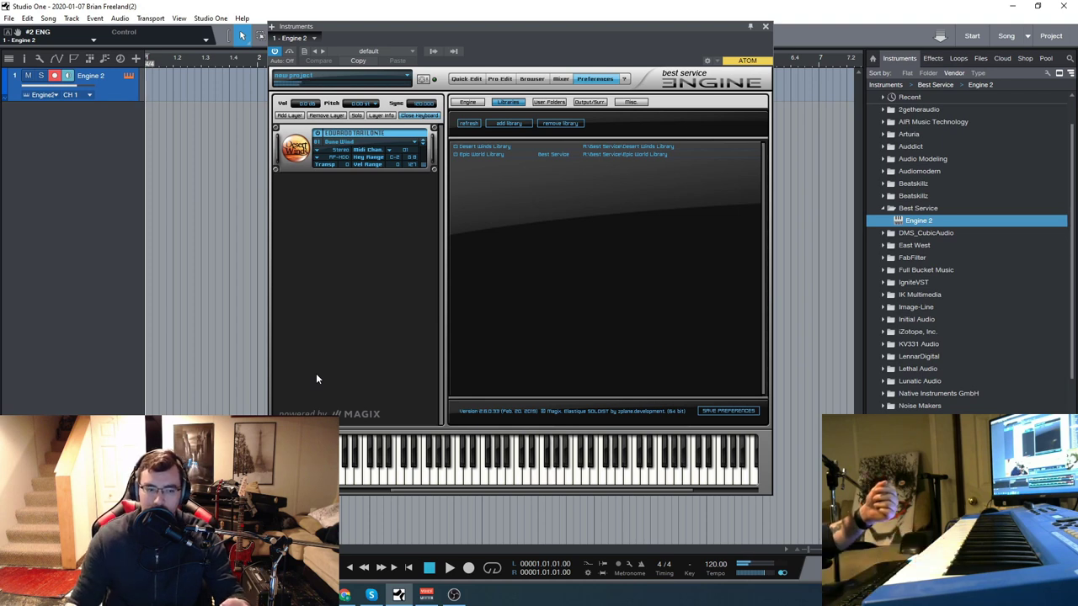
# - Replace the layer's patch with the Mumakil Drums soundscape from Desert Winds
pyautogui.click(413, 141)
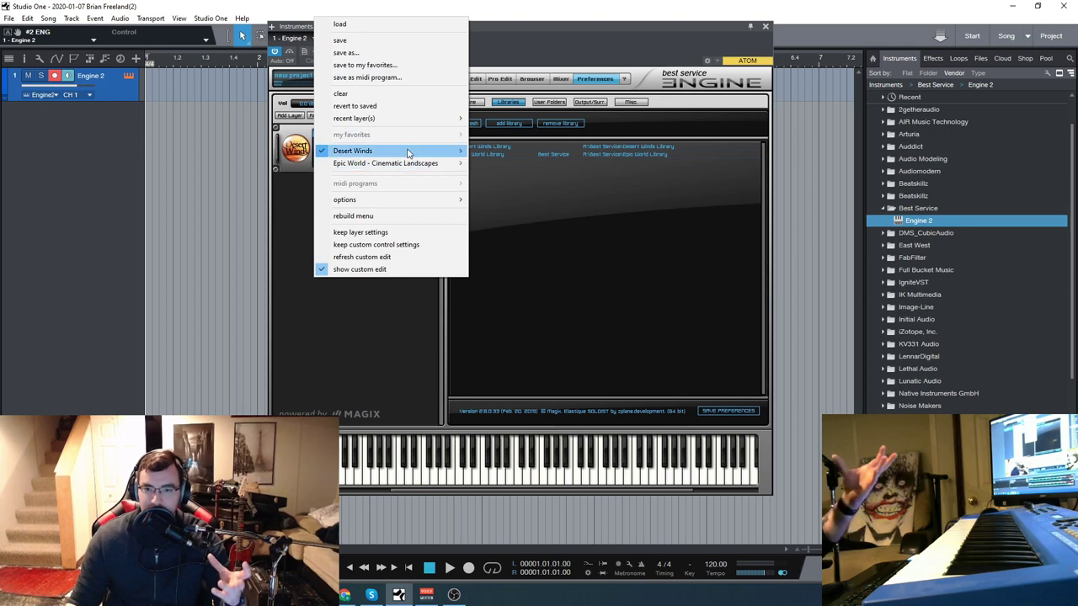
pyautogui.moveTo(408, 151)
pyautogui.moveTo(539, 166)
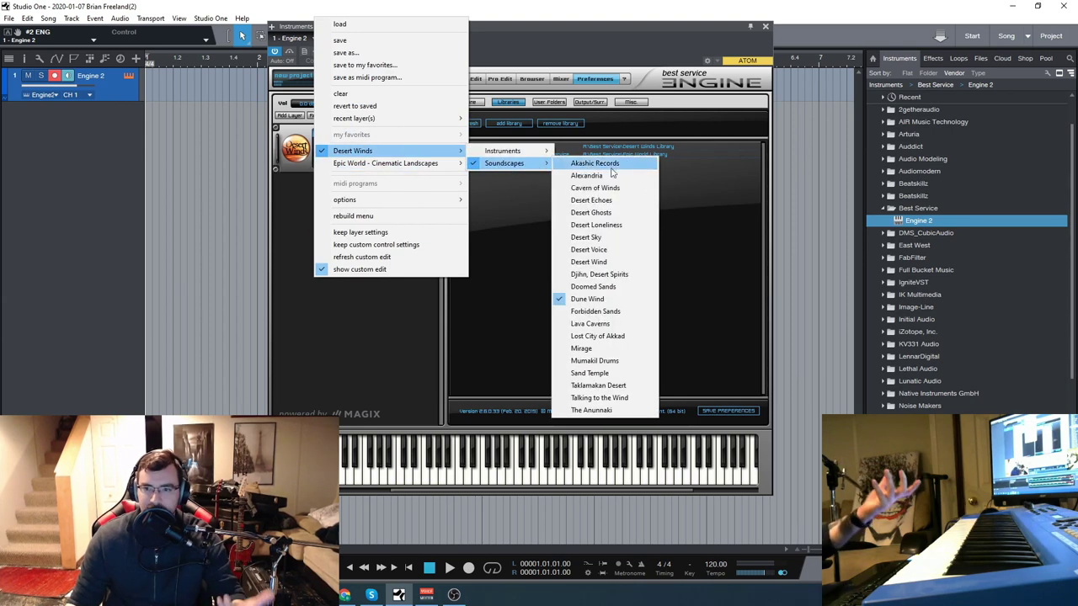
pyautogui.click(593, 358)
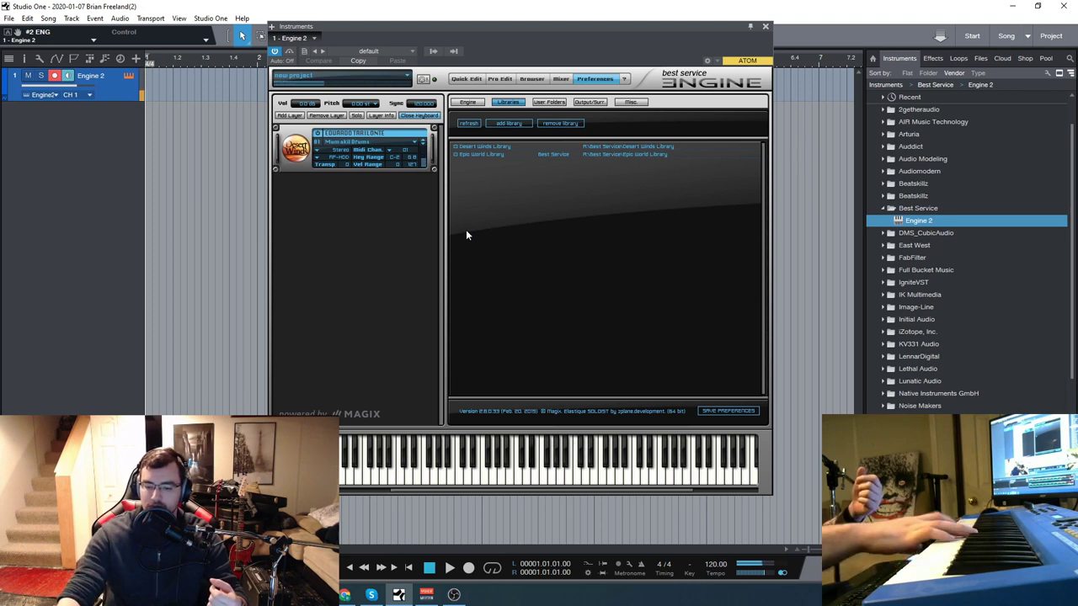
# - Switch the layer to the Forbidden Sands soundscape from the Desert Winds library
pyautogui.rightClick(415, 152)
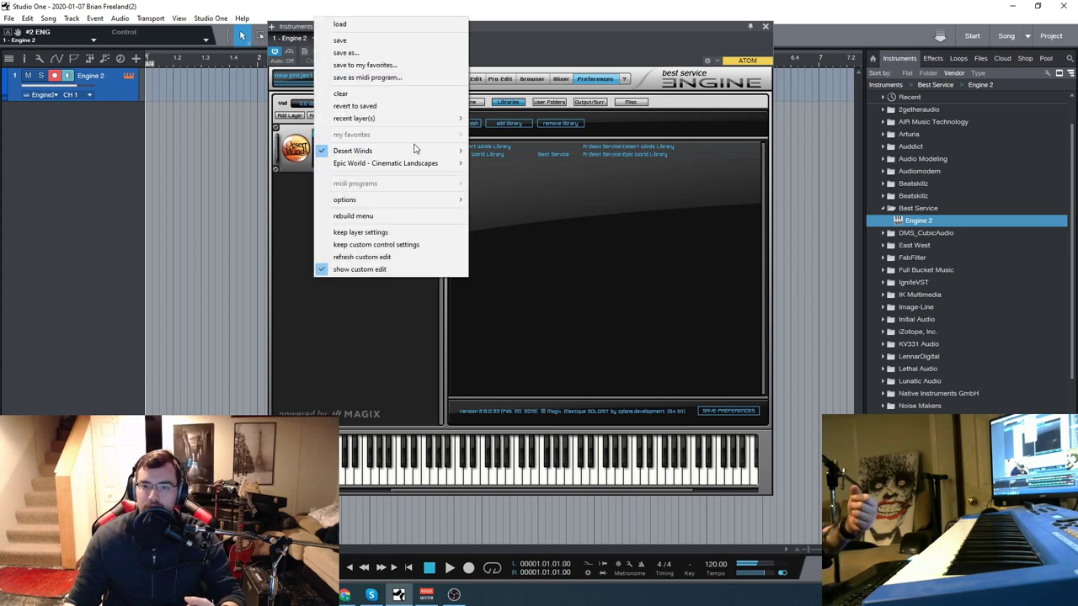
pyautogui.moveTo(415, 152)
pyautogui.click(503, 149)
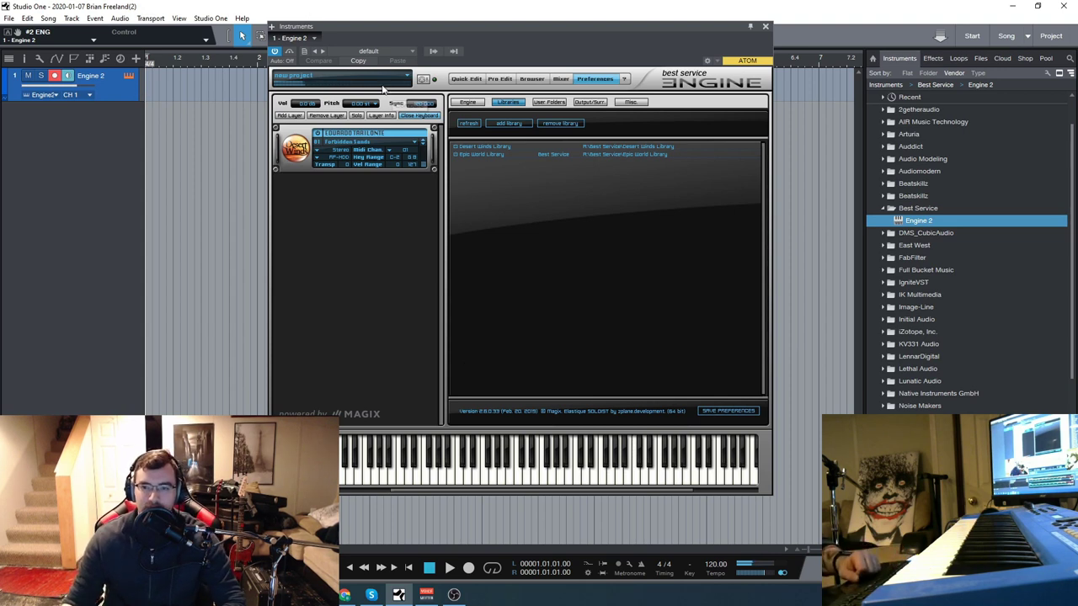
# - Browse the Epic World - Cinematic Landscapes ambiences and load the Drones - Corpses patch into the layer
pyautogui.click(414, 145)
pyautogui.moveTo(399, 165)
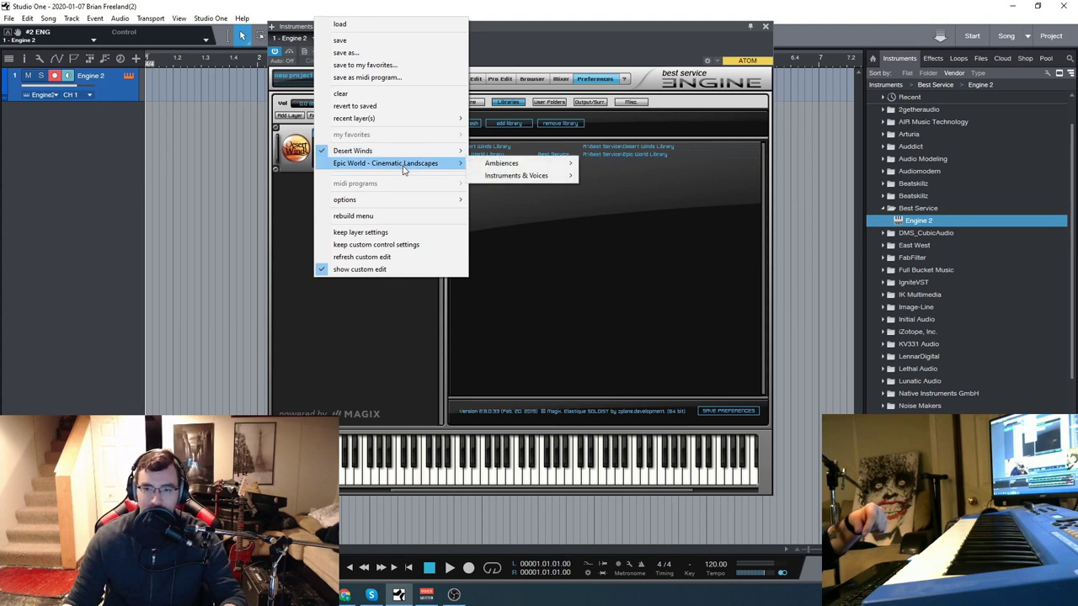
pyautogui.moveTo(506, 164)
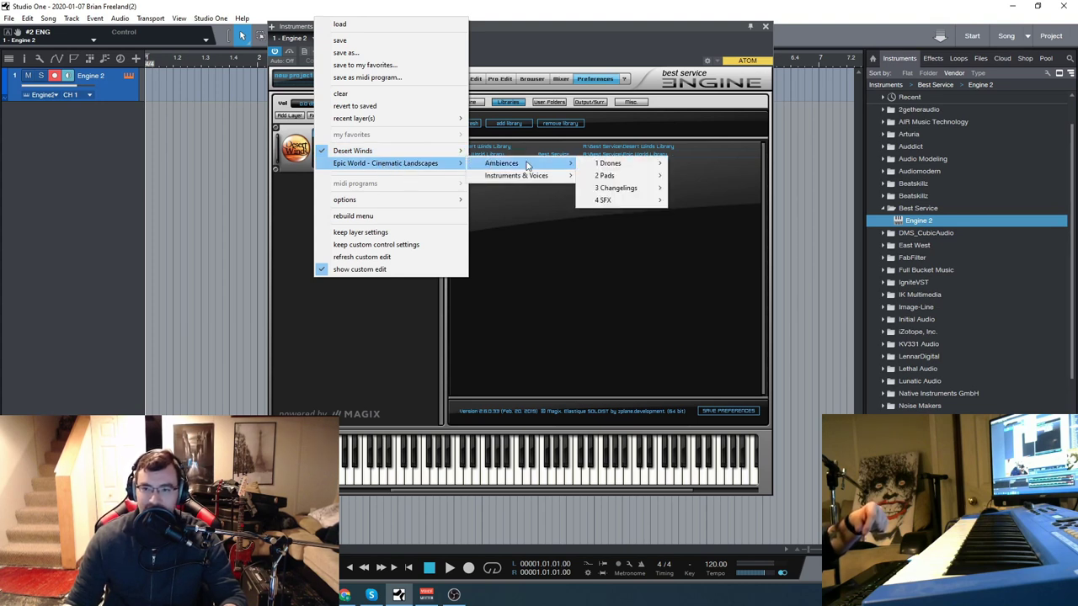
pyautogui.moveTo(624, 166)
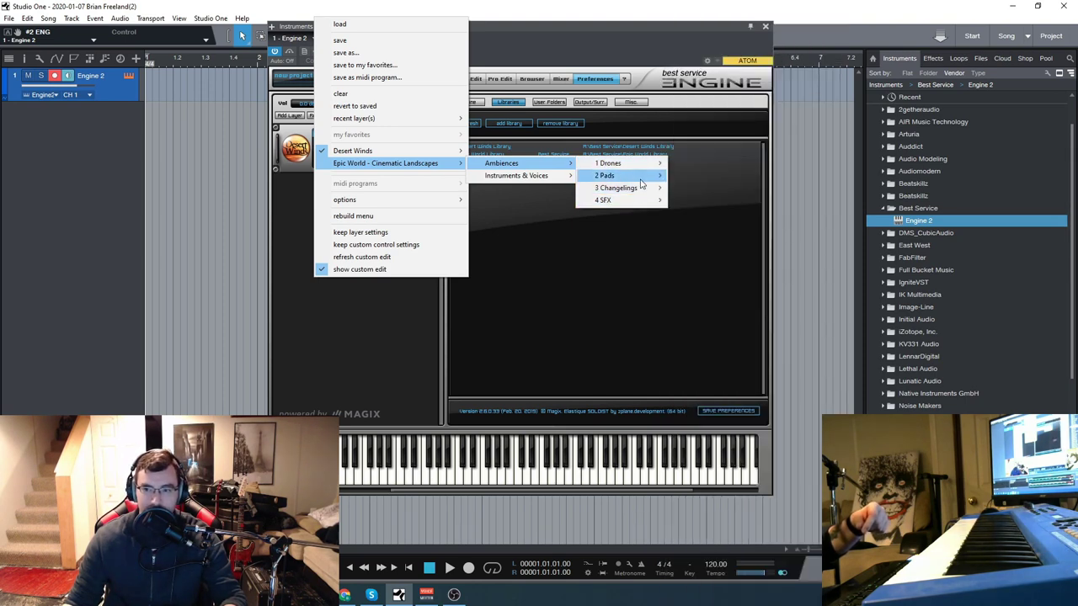
pyautogui.moveTo(643, 193)
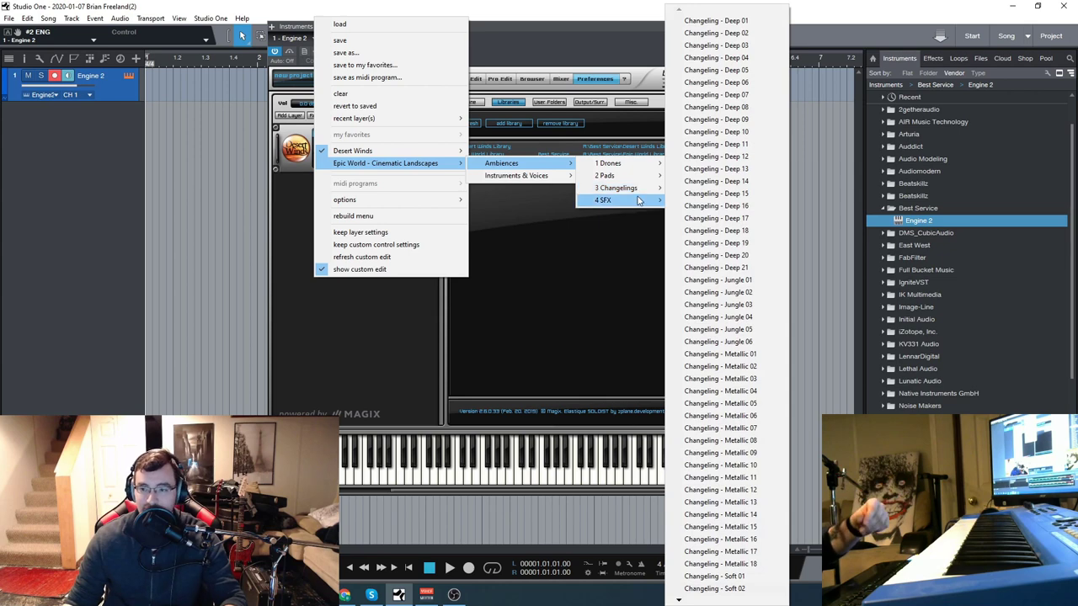
pyautogui.moveTo(542, 177)
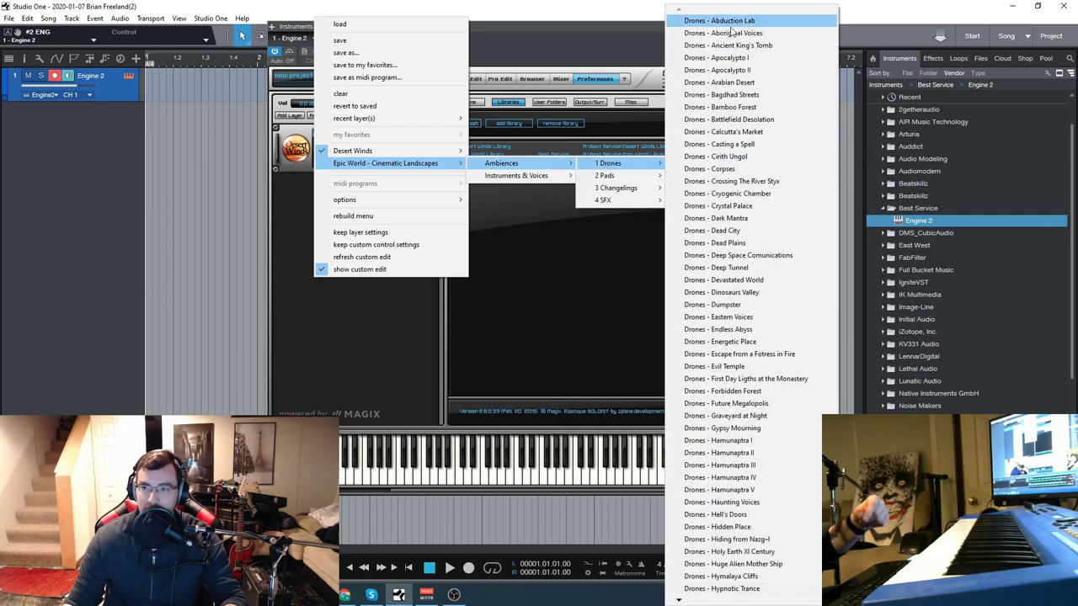
pyautogui.click(733, 168)
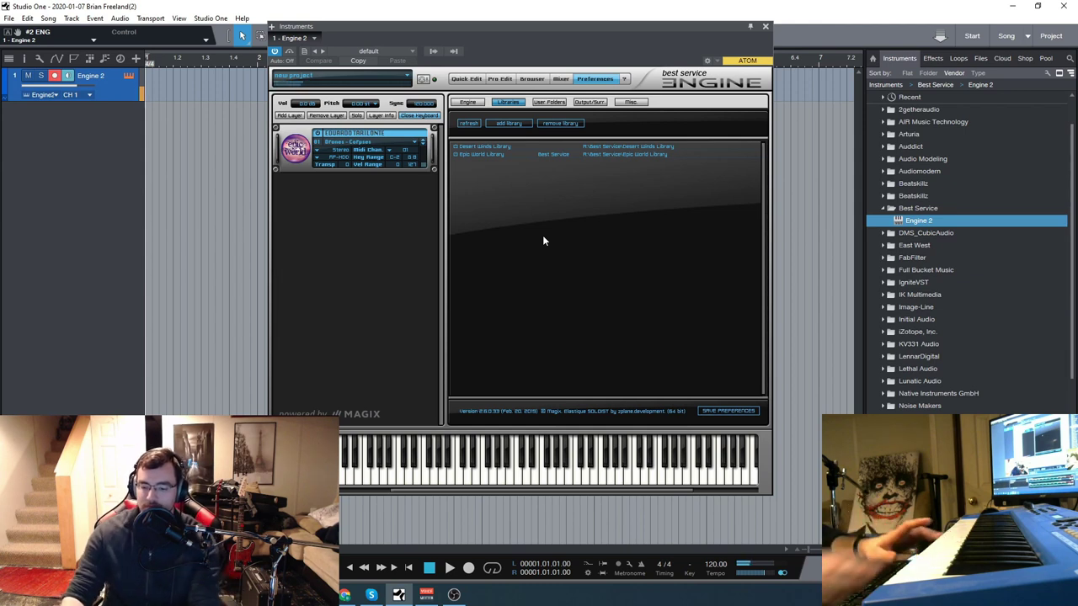
# - Advance the layer through the following Epic World drones, Crossing The River Styx and Cryogenic Chamber
pyautogui.click(424, 147)
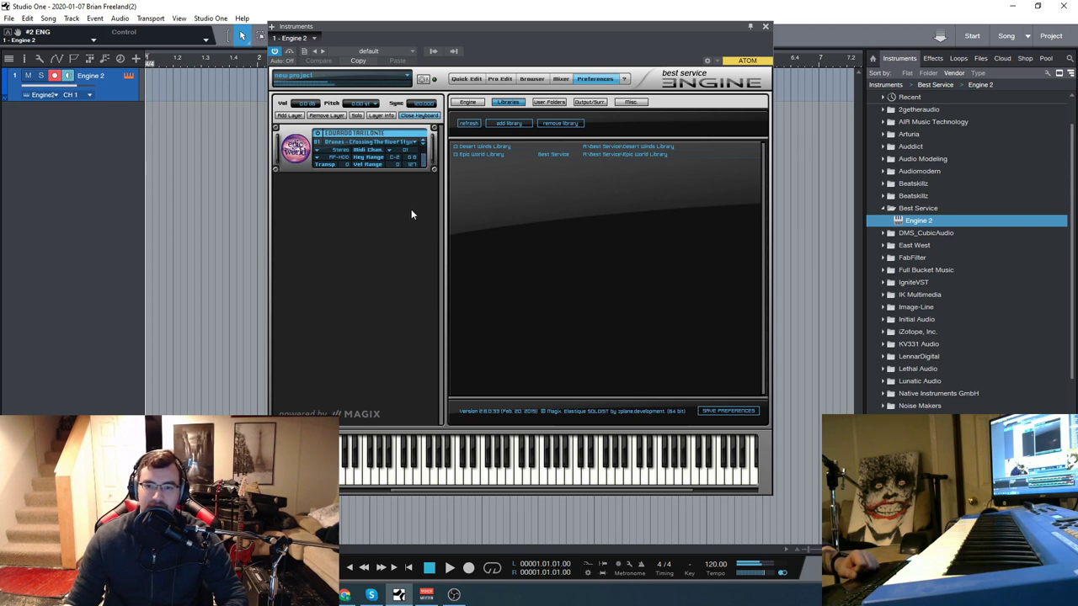
pyautogui.click(422, 141)
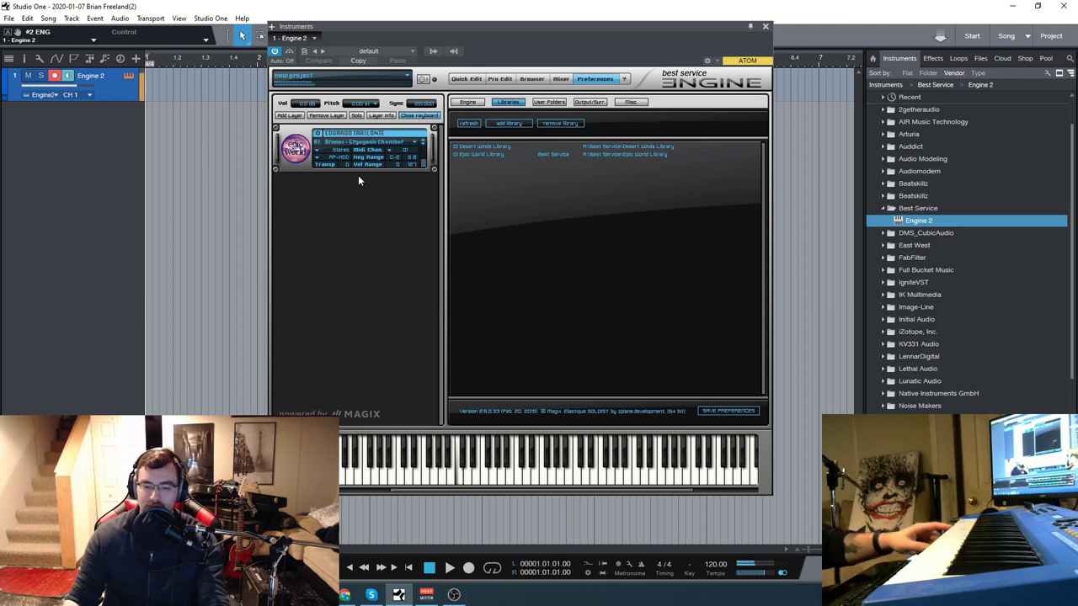
# - Load the Drones - Jungle Walk I ambience from Epic World - Cinematic Landscapes into the layer and advance it to Jungle Walk II
pyautogui.click(413, 146)
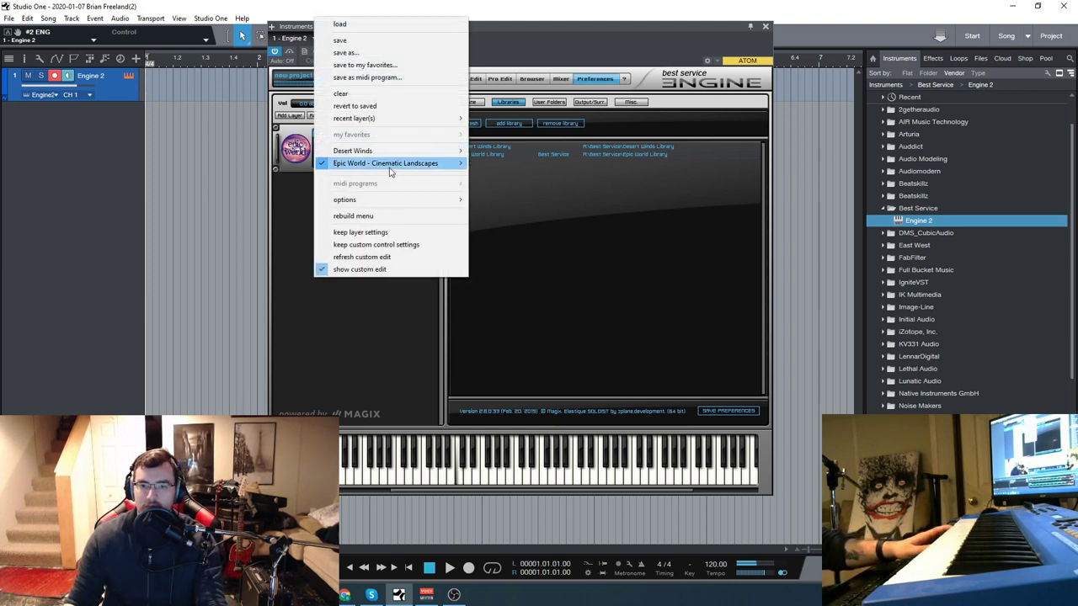
pyautogui.moveTo(393, 169)
pyautogui.moveTo(627, 165)
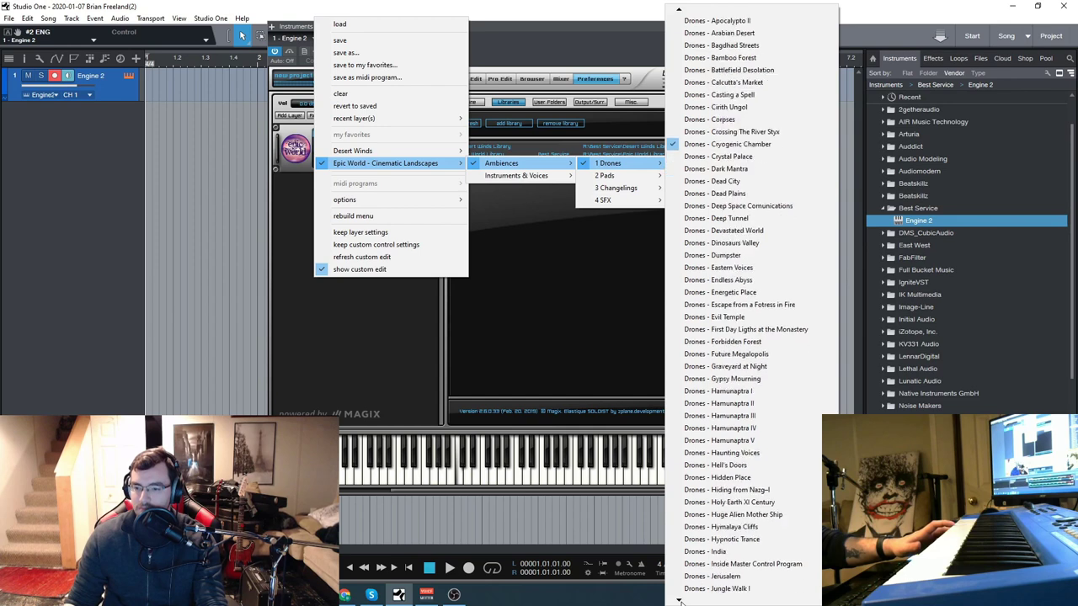
pyautogui.click(717, 578)
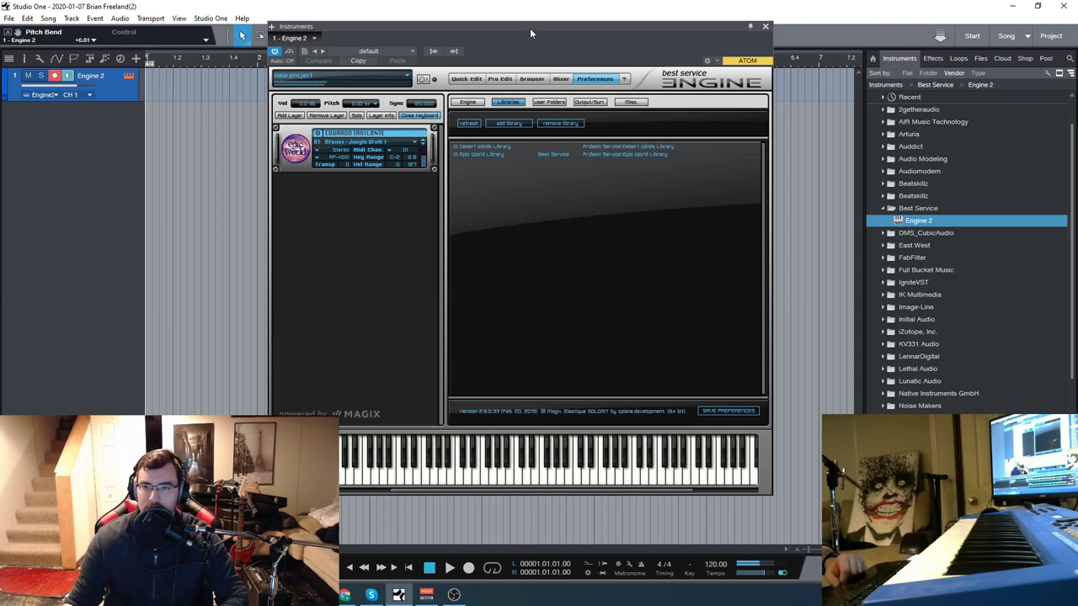
pyautogui.moveTo(531, 33); pyautogui.dragTo(521, 37)
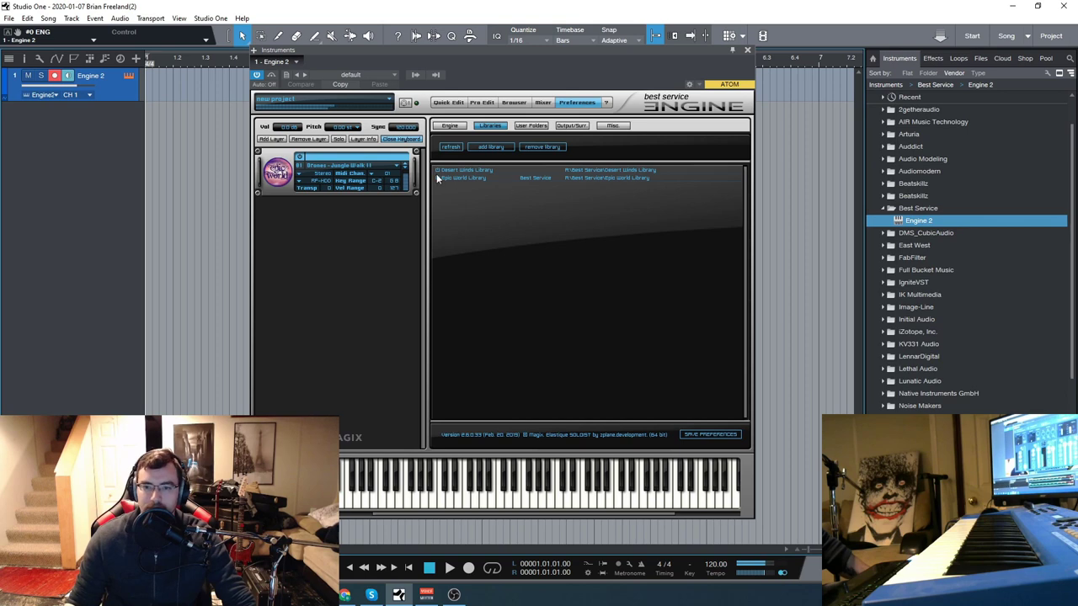
# - Replace the layer's patch with Drones - Obscure Dungeon from the Epic World ambiences and shift the instrument window slightly
pyautogui.click(404, 166)
pyautogui.moveTo(384, 187)
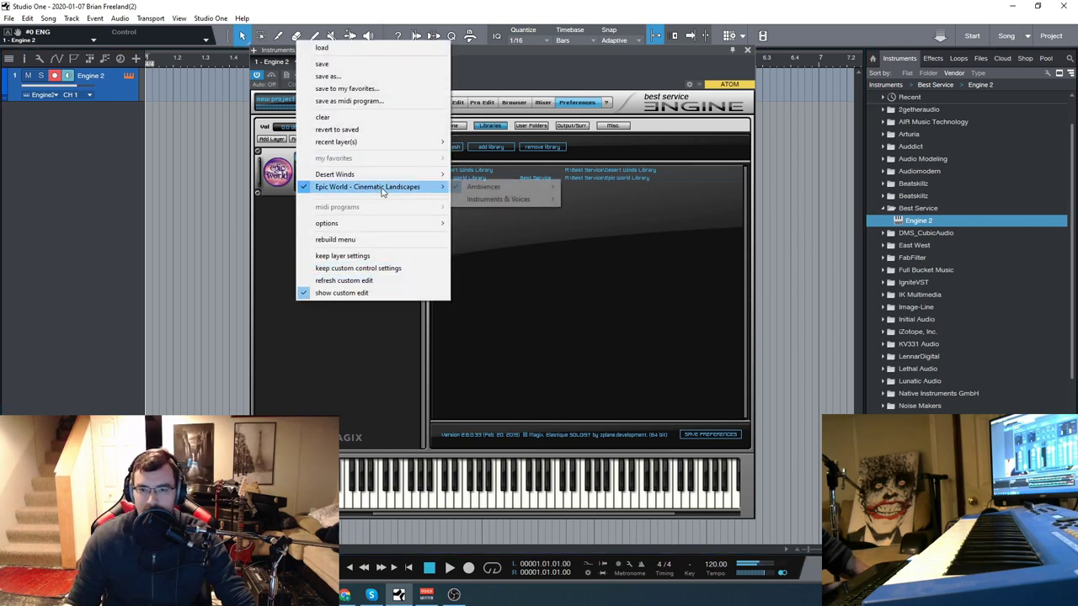
pyautogui.moveTo(501, 187)
pyautogui.moveTo(623, 186)
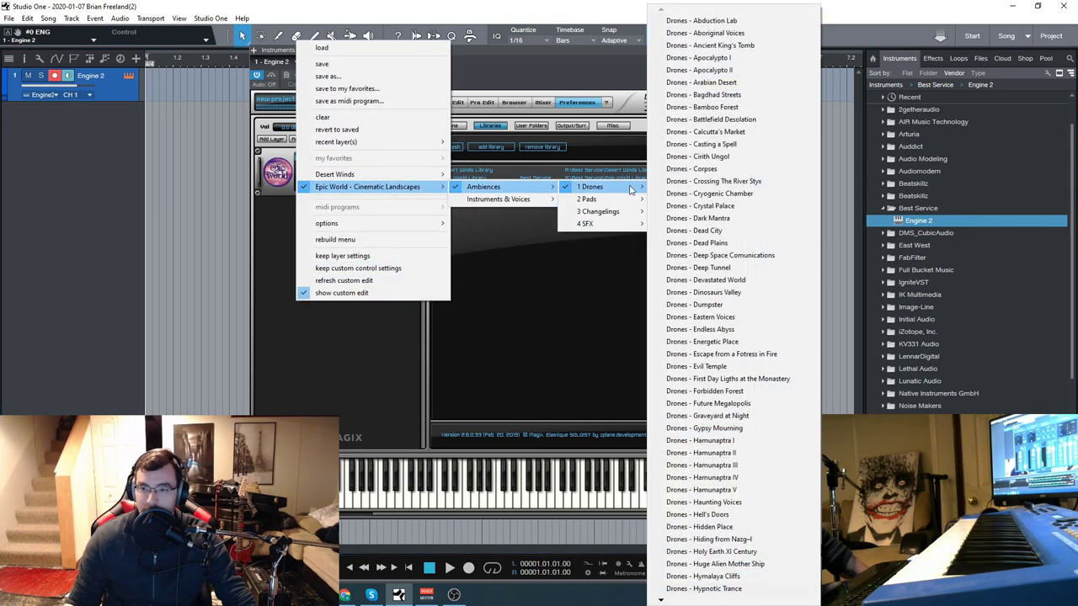
pyautogui.moveTo(665, 601)
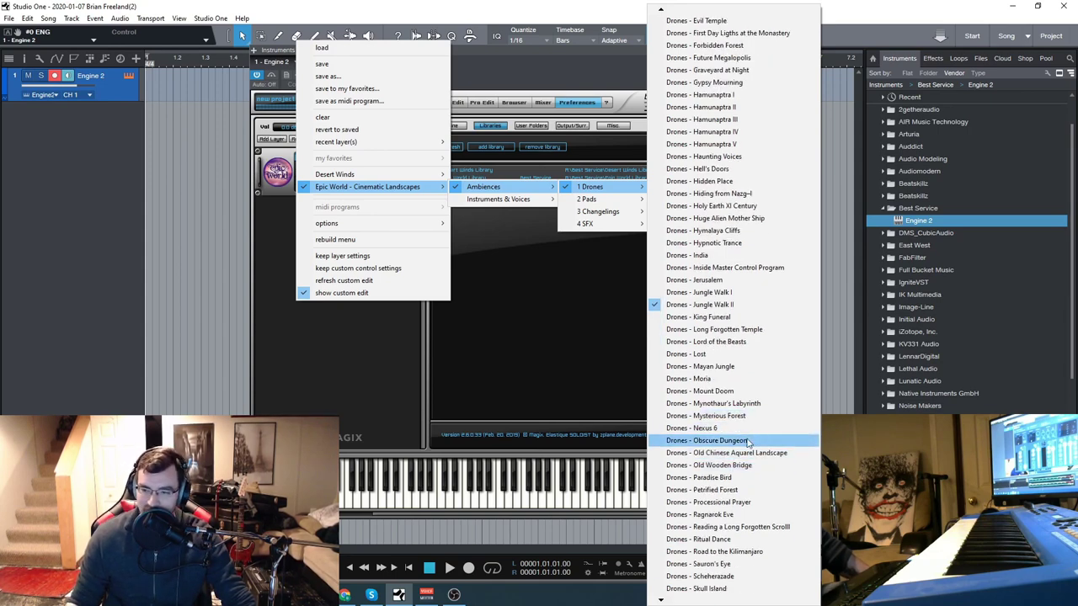
pyautogui.click(749, 441)
pyautogui.moveTo(500, 58); pyautogui.dragTo(487, 59)
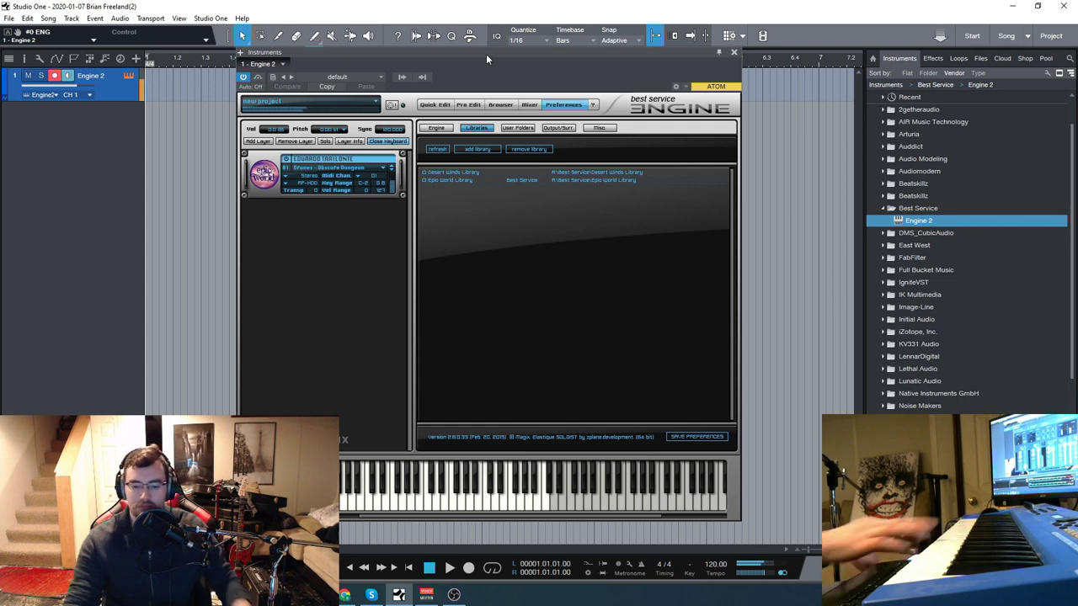
# - Switch the layer to the Pads - Distant Bag Pipes III ambience from the Epic World library
pyautogui.click(383, 173)
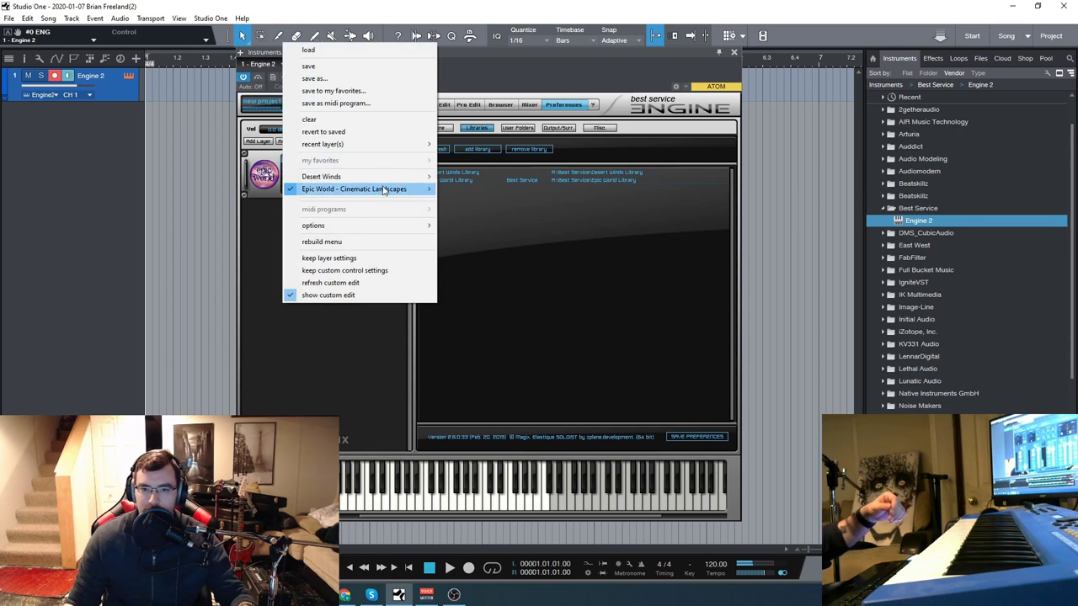
pyautogui.moveTo(385, 188)
pyautogui.moveTo(584, 206)
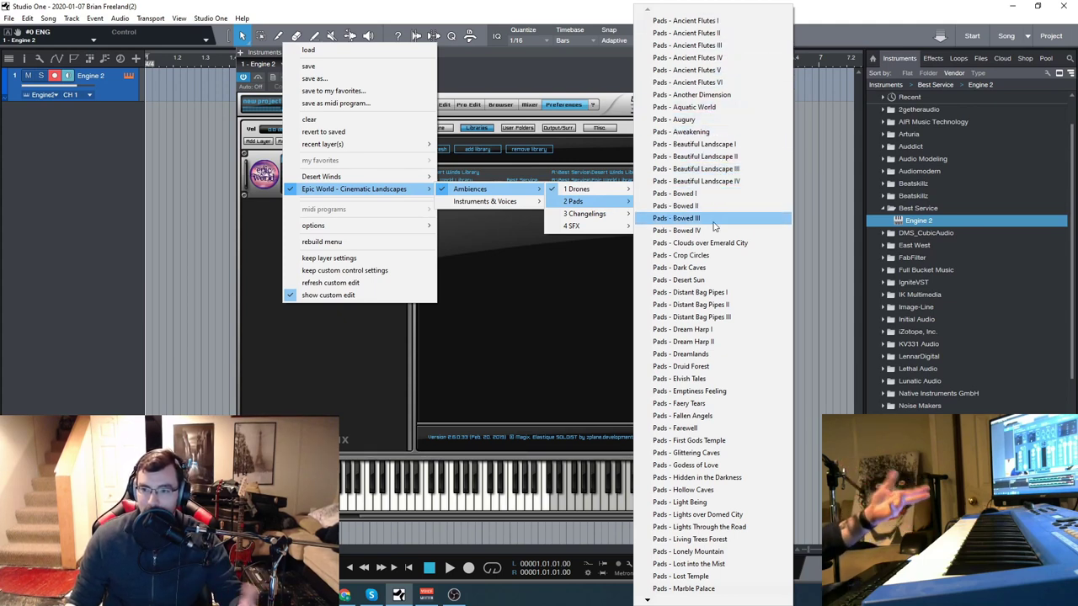
pyautogui.click(723, 318)
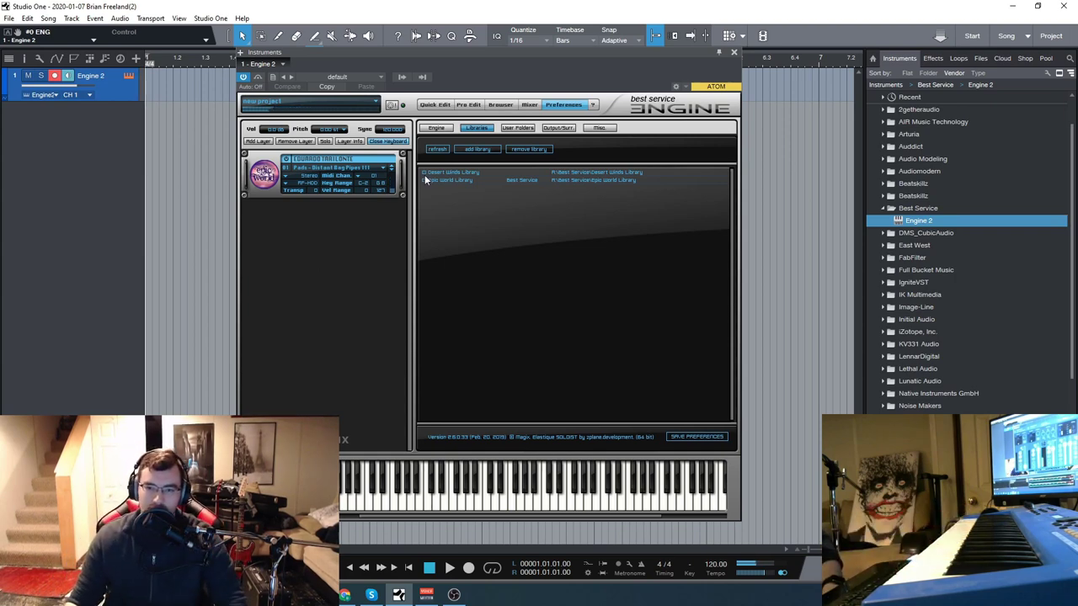
# - Browse further through the Epic World pads and load Pads - Lost Temple into the layer
pyautogui.click(389, 171)
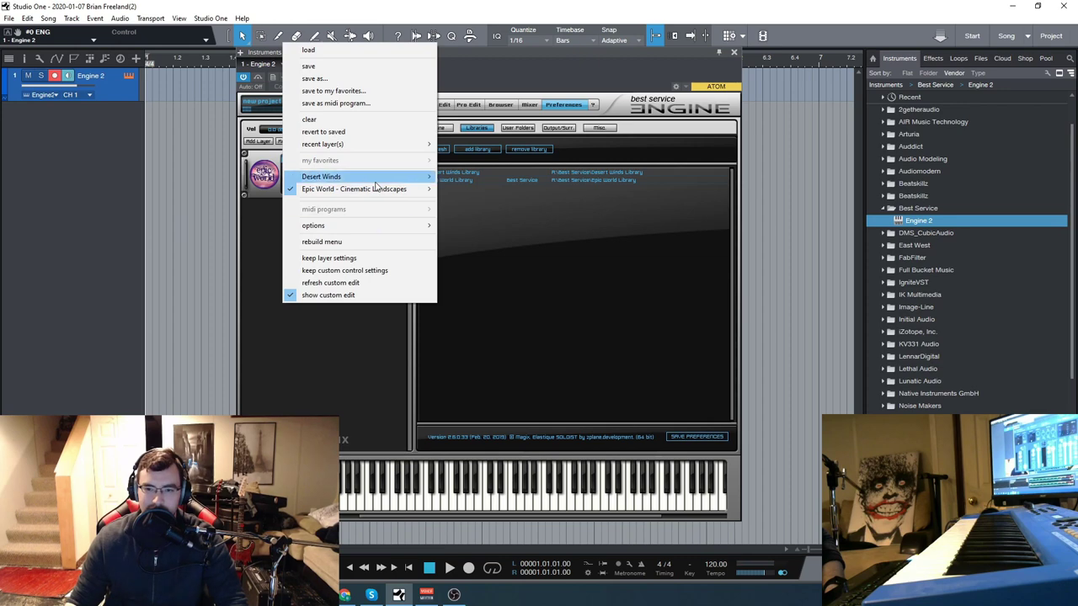
pyautogui.moveTo(414, 189)
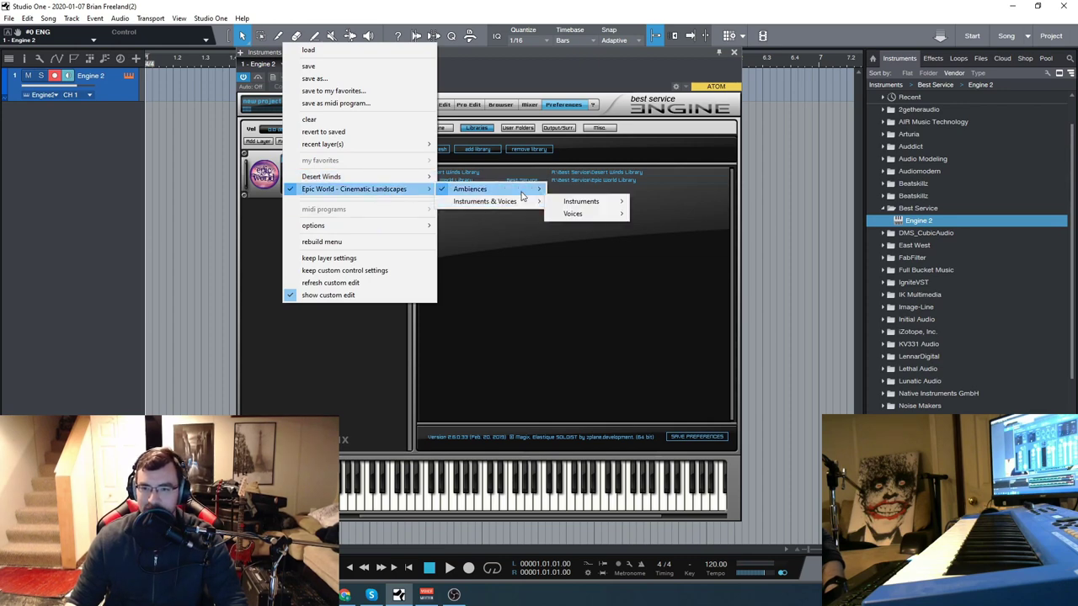
pyautogui.moveTo(529, 189)
pyautogui.moveTo(590, 205)
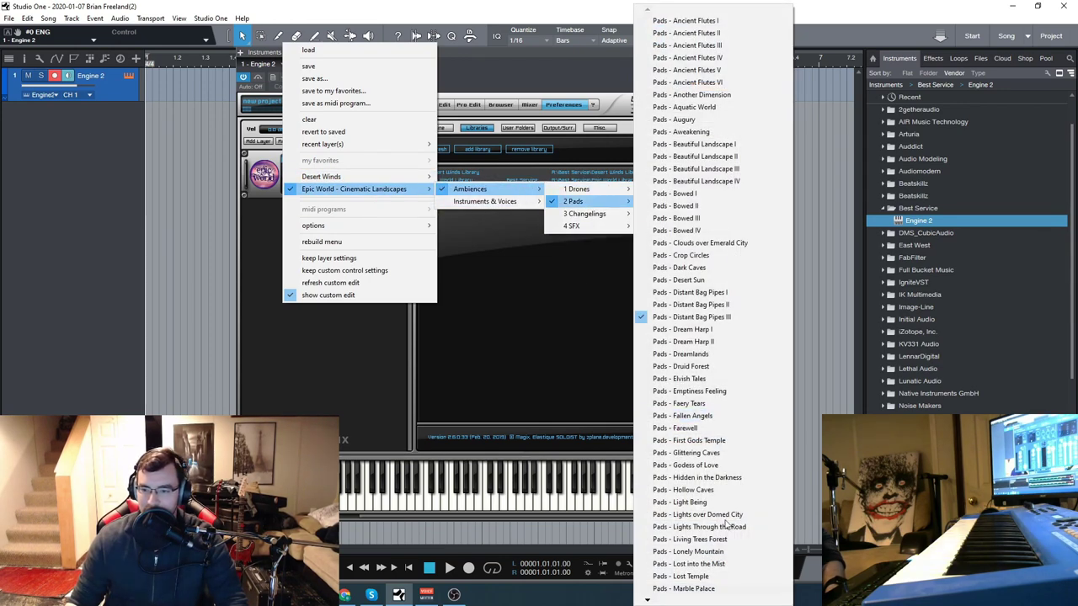
pyautogui.scroll(-3, 684, 603)
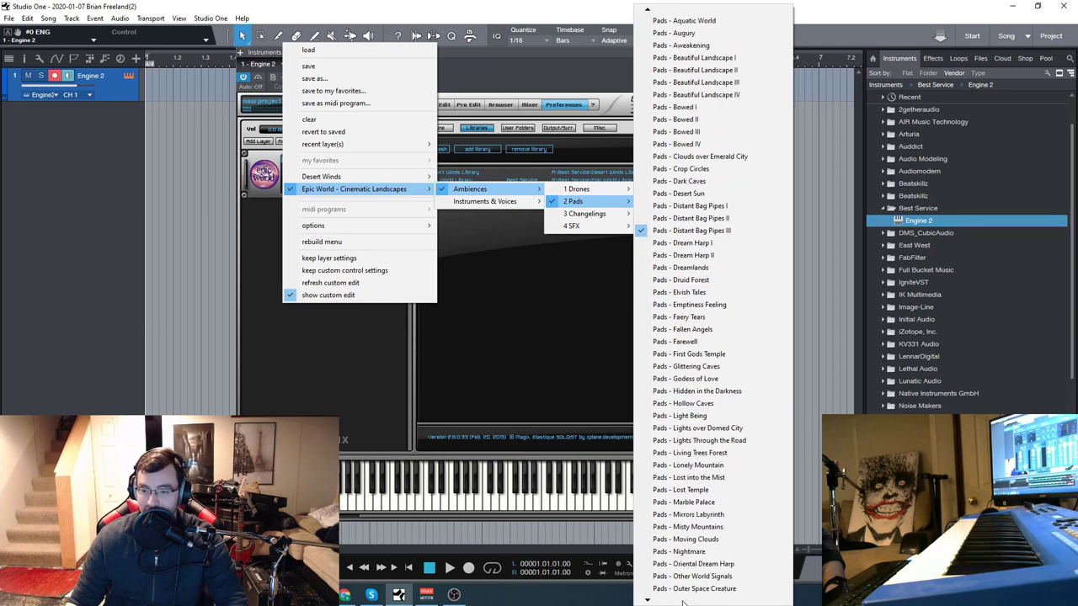
pyautogui.click(699, 492)
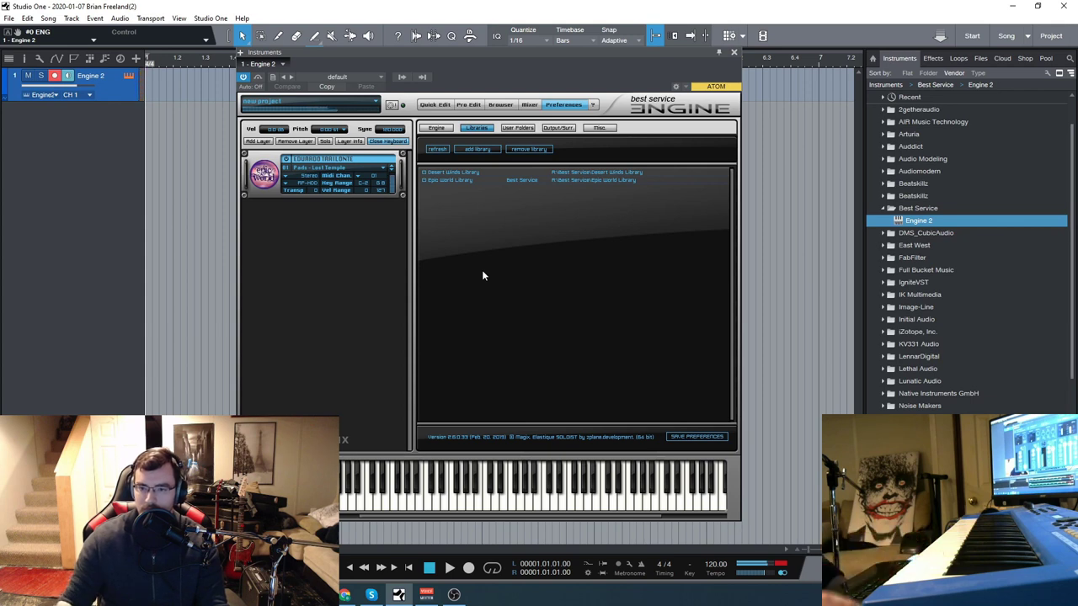
# - Load Changeling - Jungle 05 from the Epic World changelings and advance the layer to Changeling - Metallic 01
pyautogui.click(385, 172)
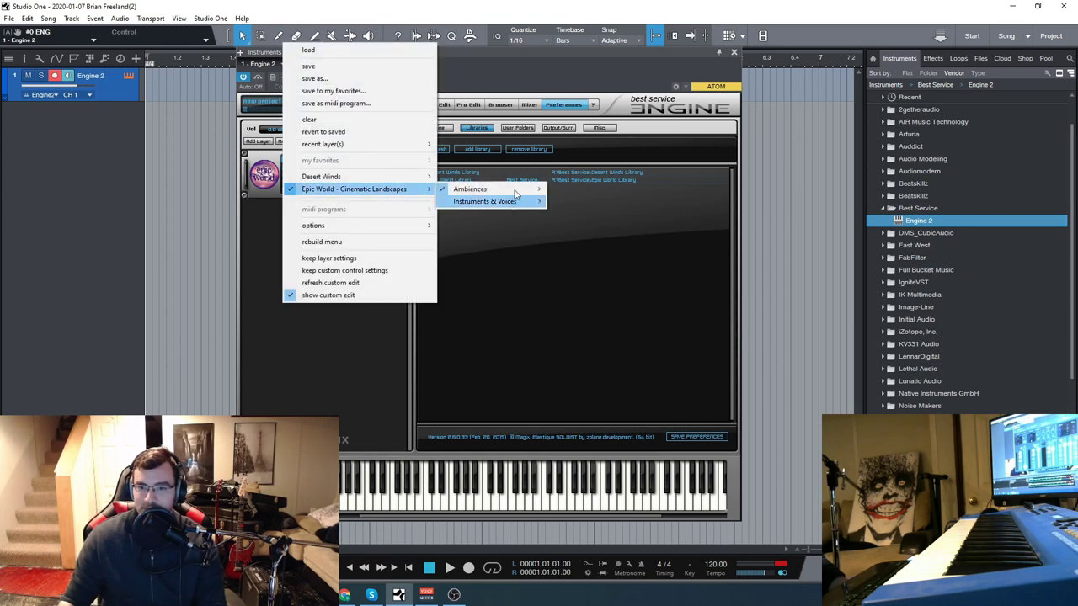
pyautogui.moveTo(513, 189)
pyautogui.moveTo(585, 213)
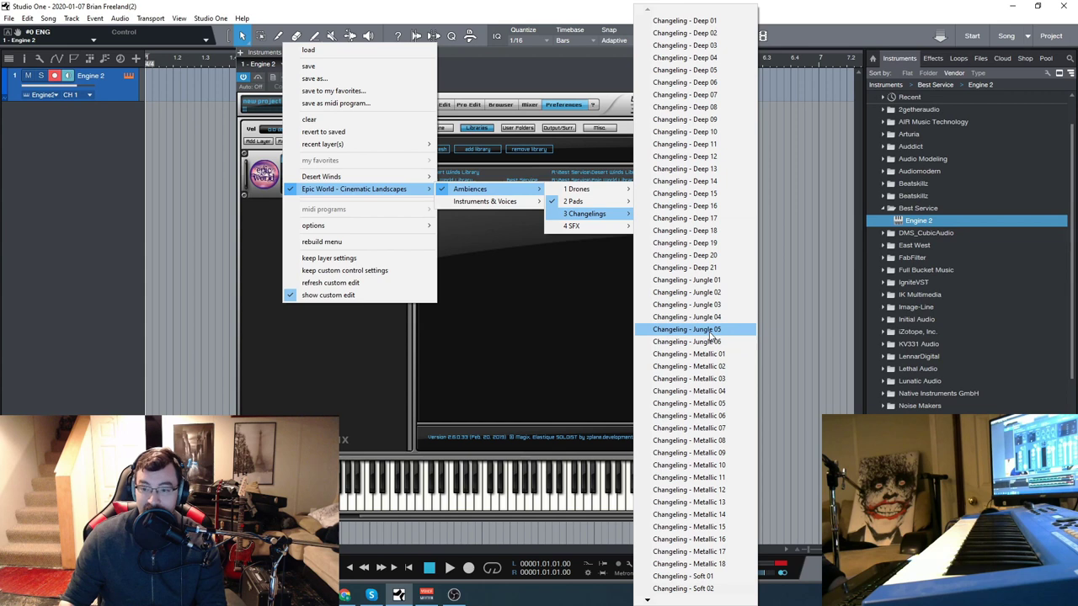
pyautogui.click(686, 329)
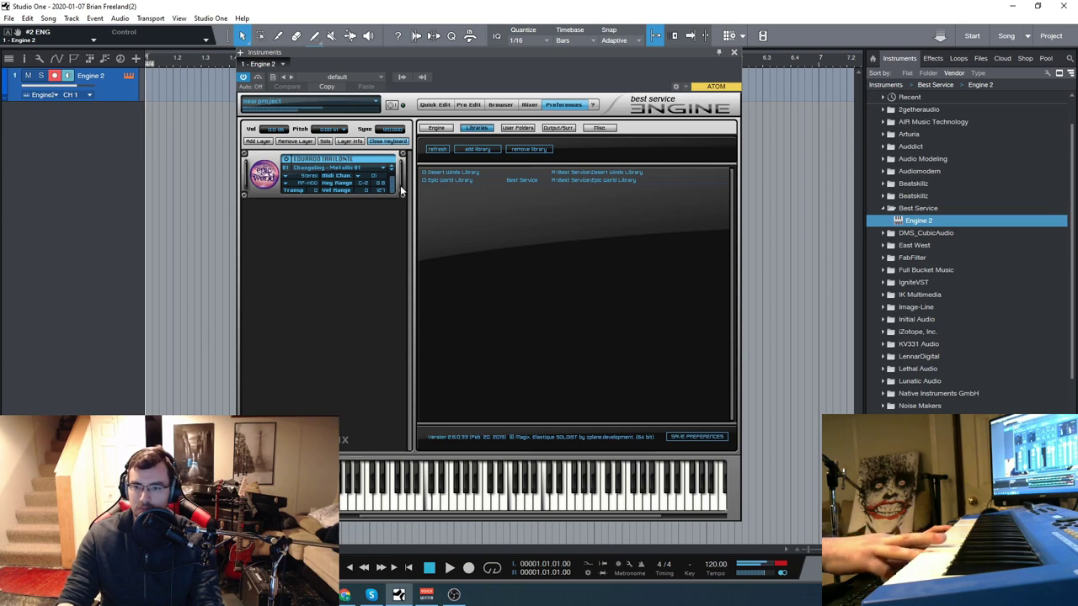
# - Load the Creatures - Dragon Growls (14) patch from the Epic World SFX ambiences into the layer
pyautogui.click(384, 174)
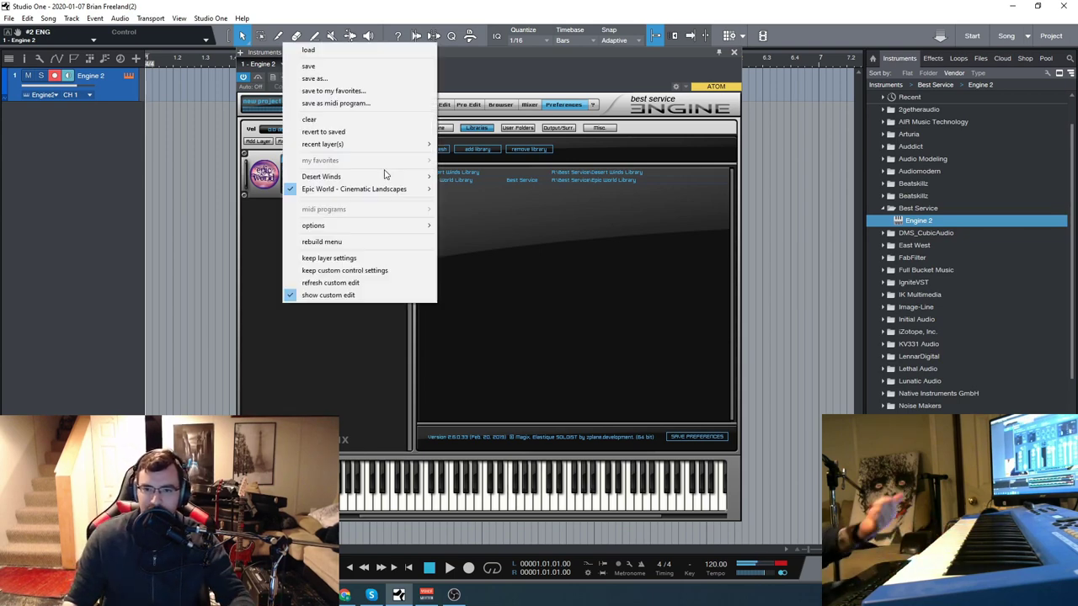
pyautogui.moveTo(392, 192)
pyautogui.moveTo(521, 192)
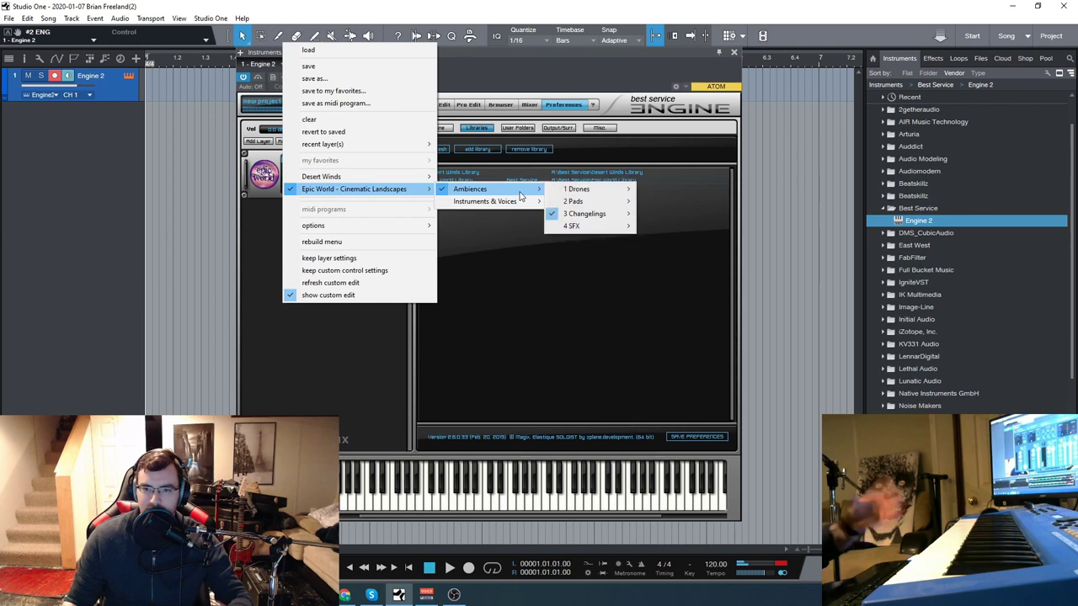
pyautogui.moveTo(590, 226)
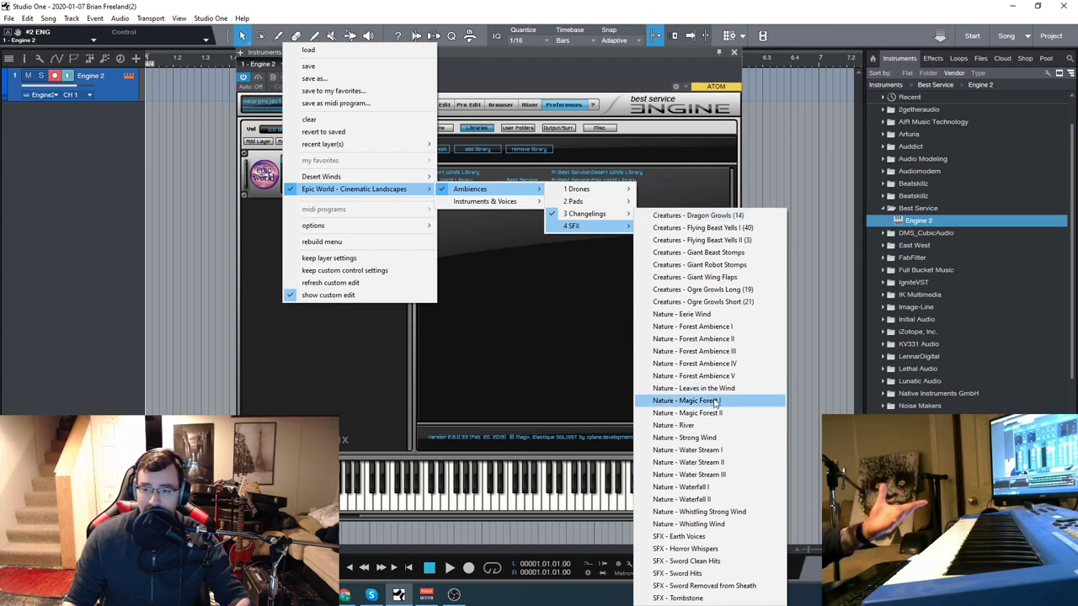
pyautogui.click(724, 217)
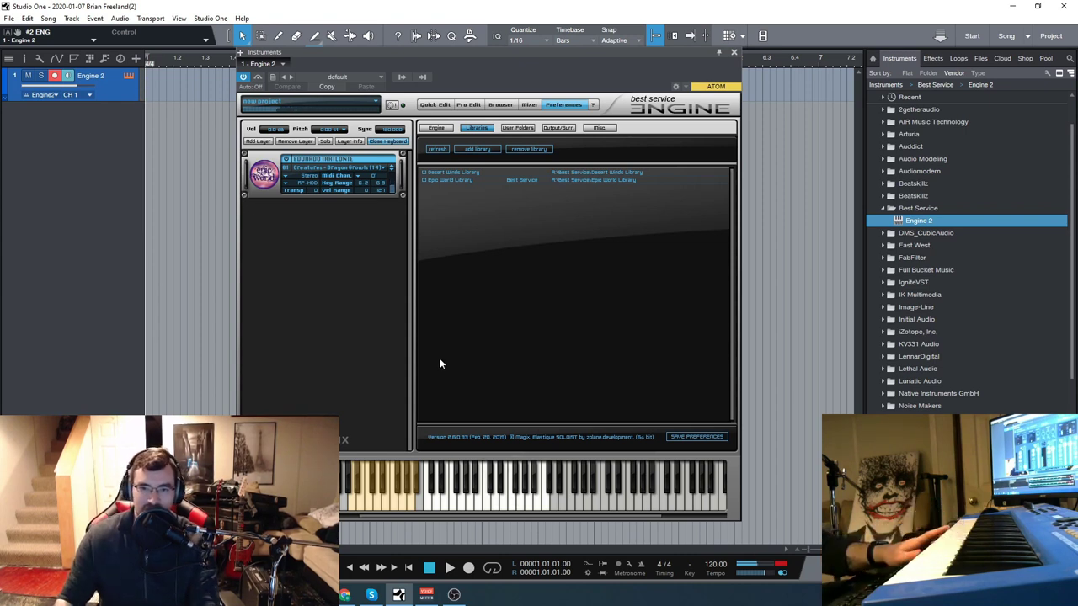
# - Advance the layer through the creature effects Flying Beast Yells I, Giant Robot Stomps, Giant Wing Flaps and Ogre Growls Long
pyautogui.click(392, 168)
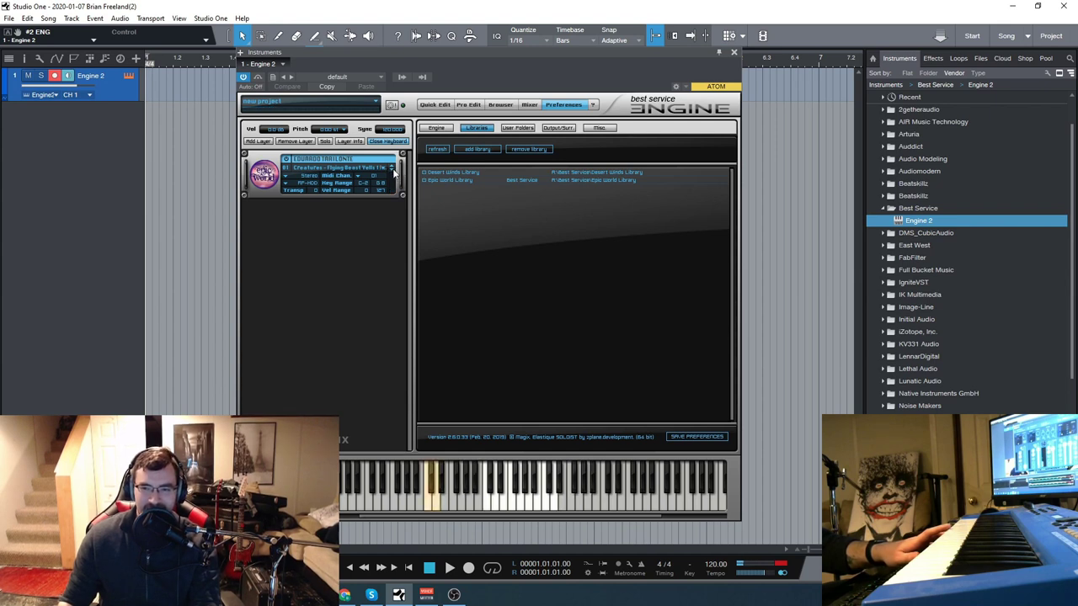
pyautogui.click(392, 171)
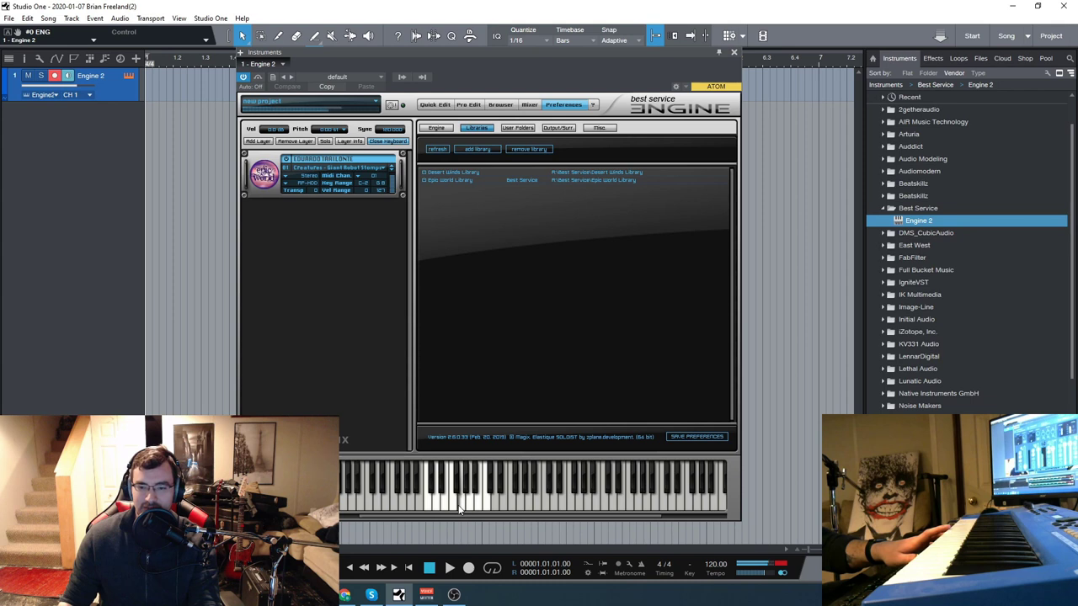
pyautogui.click(391, 172)
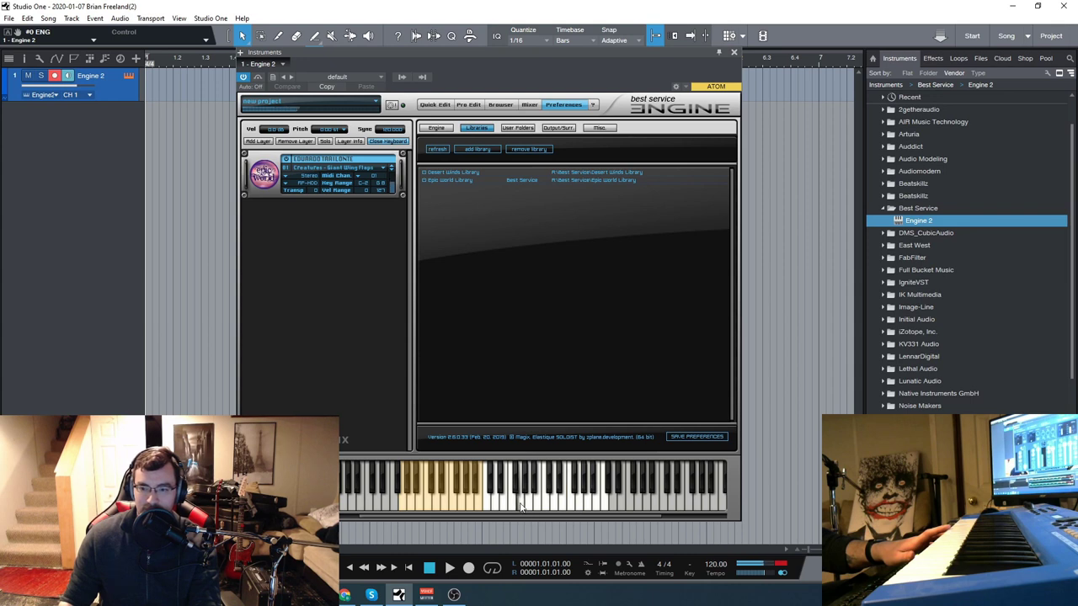
pyautogui.click(391, 171)
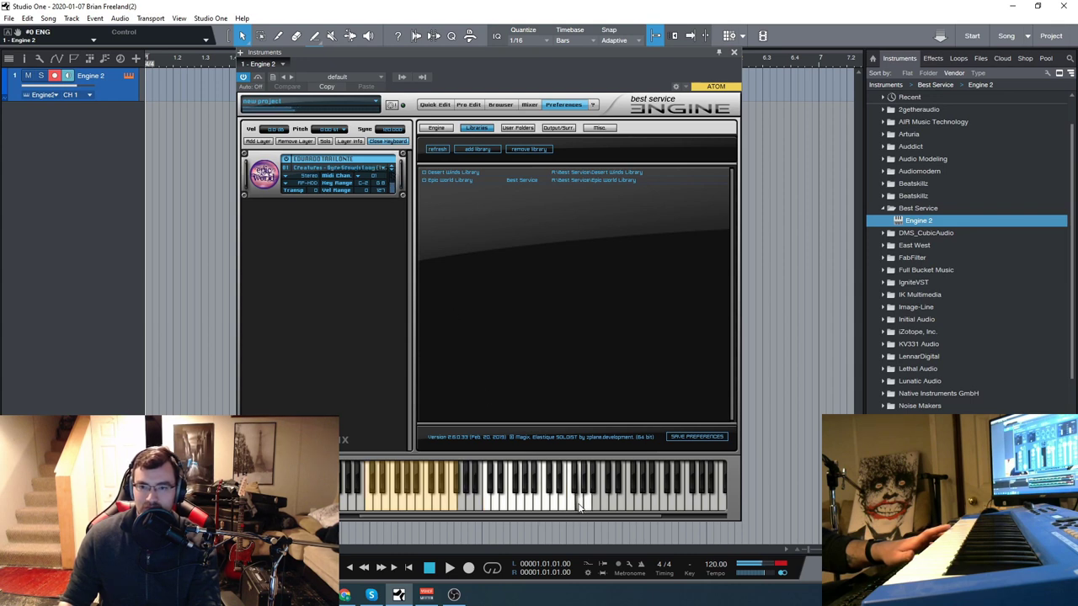
# - Switch the layer to the Nature - Forest Ambience IV effect from Epic World and nudge the instrument window to a new position
pyautogui.click(381, 171)
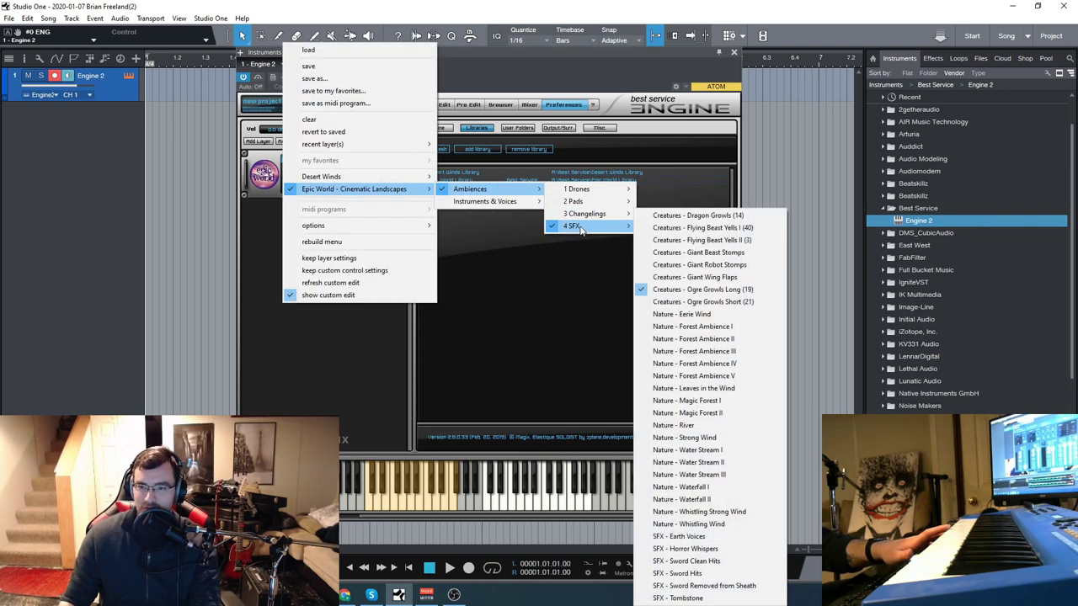
pyautogui.click(700, 363)
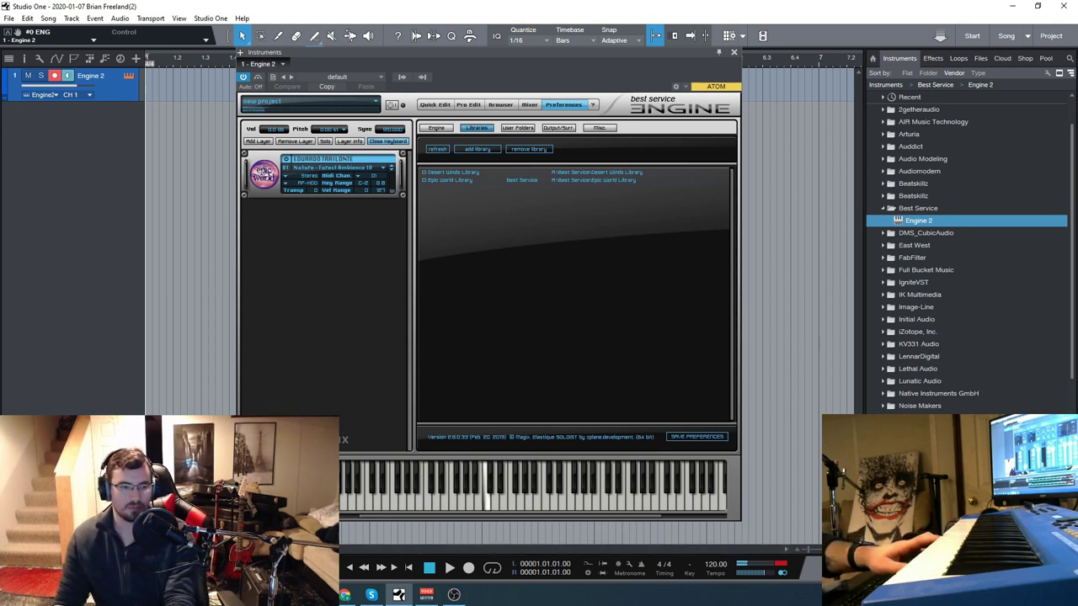
pyautogui.hotkey('alt', 'Tab')
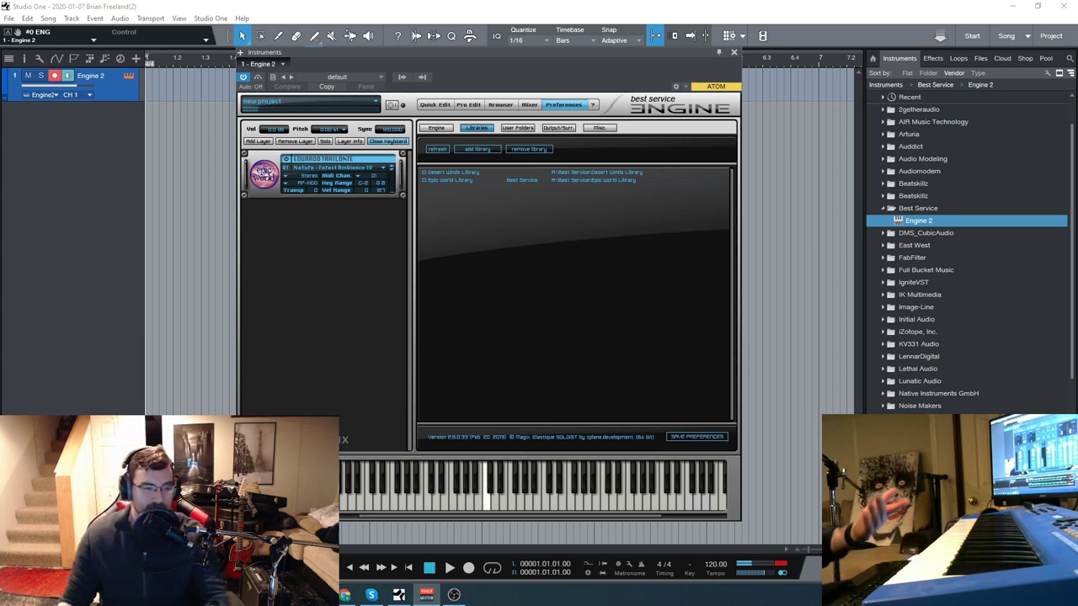
pyautogui.moveTo(502, 54); pyautogui.dragTo(493, 58)
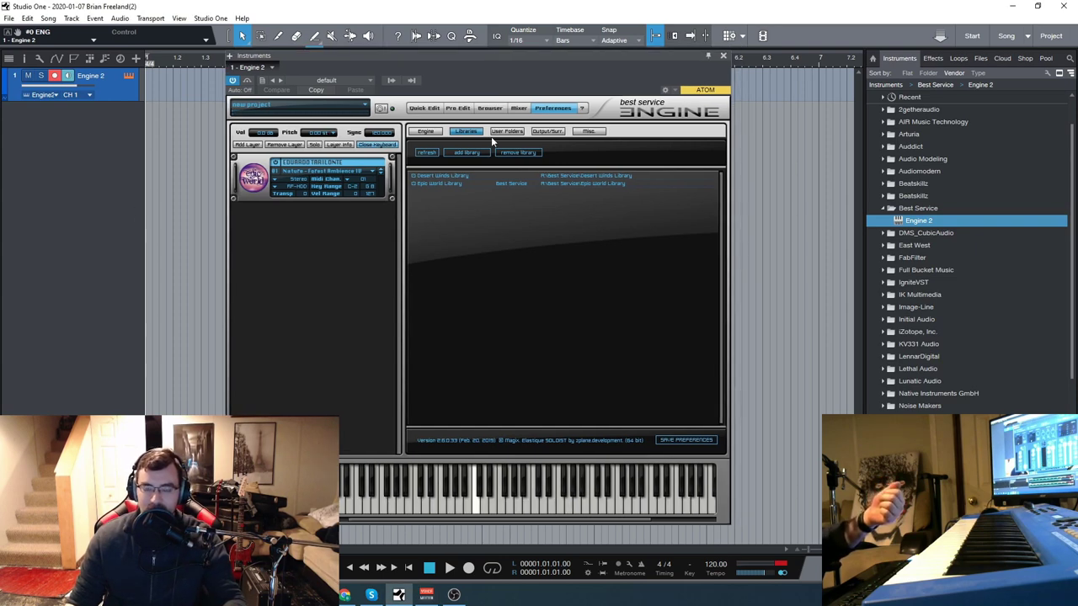
pyautogui.moveTo(526, 57); pyautogui.dragTo(528, 58)
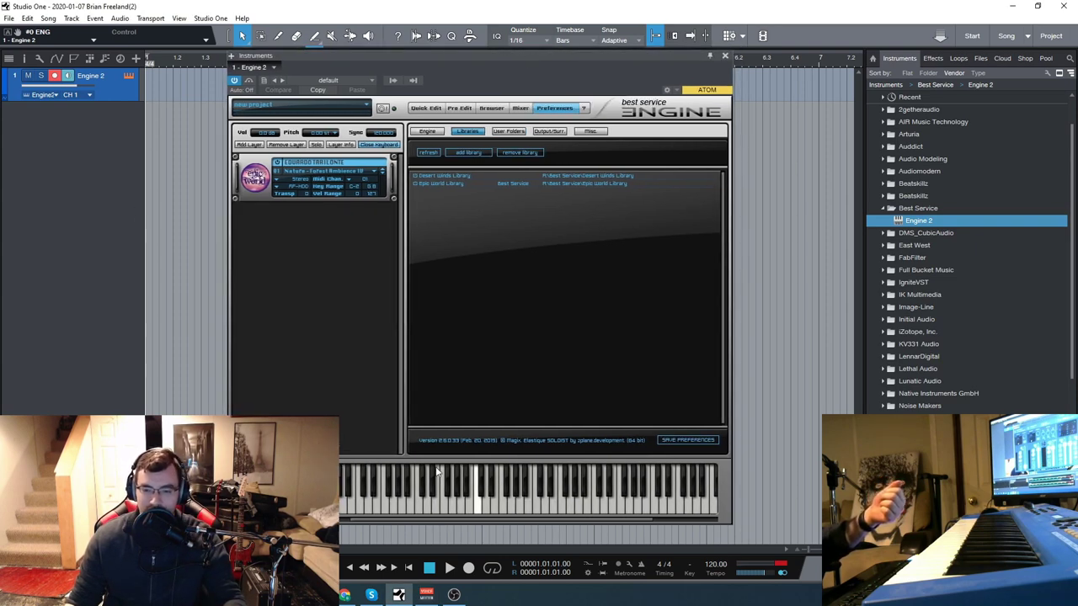
# - Browse the Epic World Instruments & Voices collection and load the Bowls instrument into the layer
pyautogui.click(361, 172)
pyautogui.moveTo(370, 192)
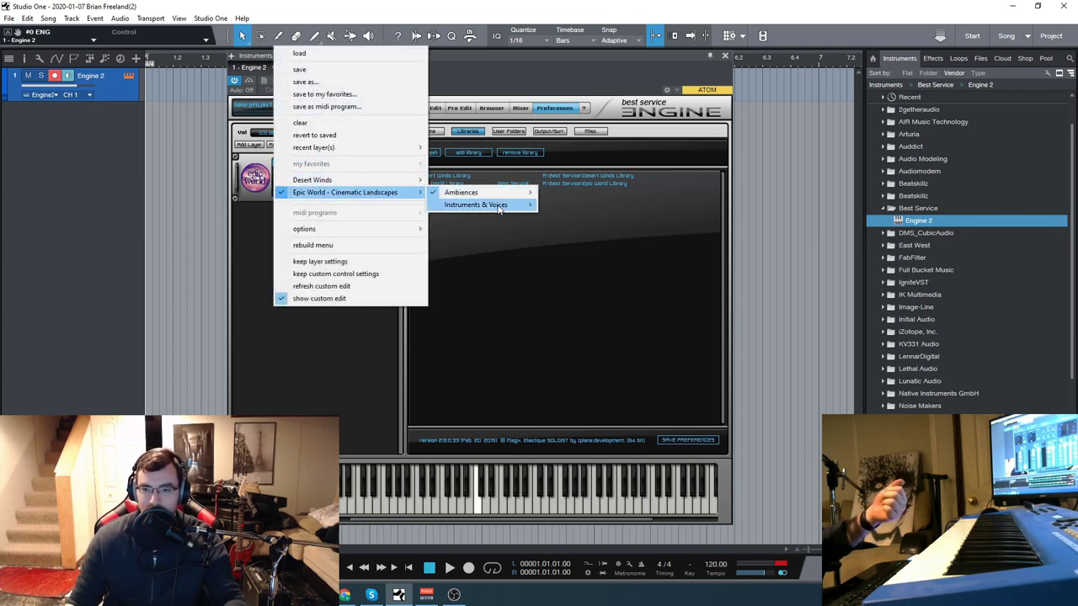
pyautogui.moveTo(505, 205)
pyautogui.moveTo(577, 213)
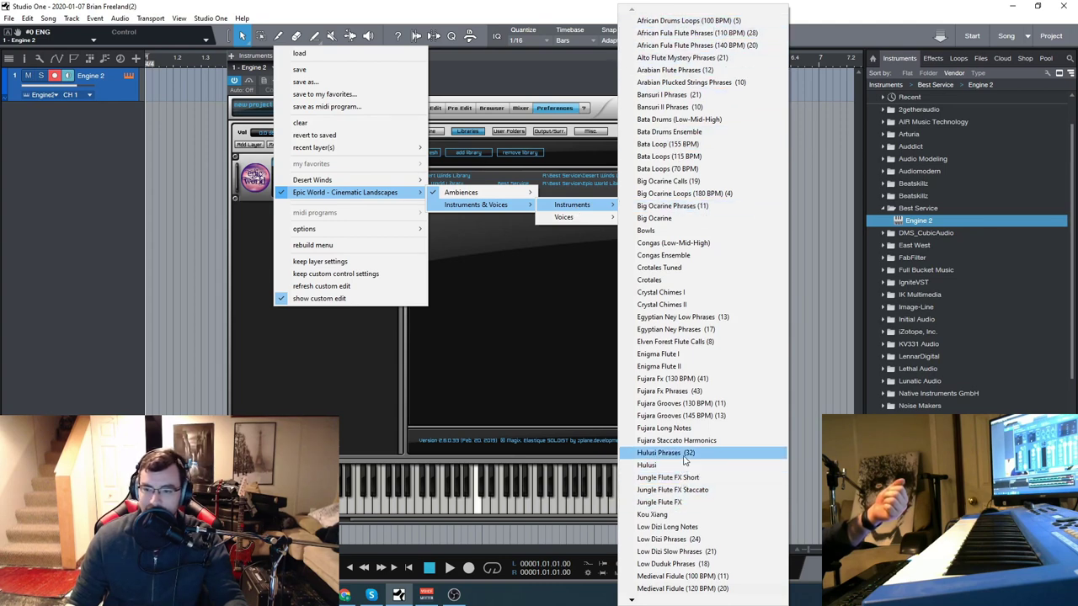
pyautogui.click(661, 292)
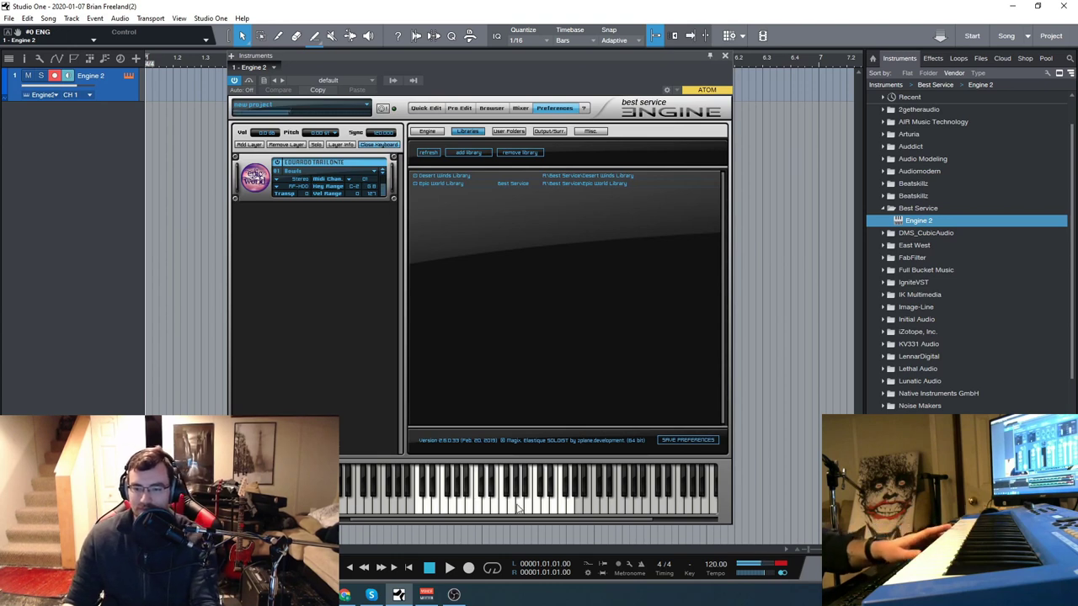
# - Advance the layer to the Congas (Low-Mid-High) patch and audition notes across the virtual keyboard
pyautogui.click(382, 173)
pyautogui.click(497, 513)
pyautogui.click(506, 514)
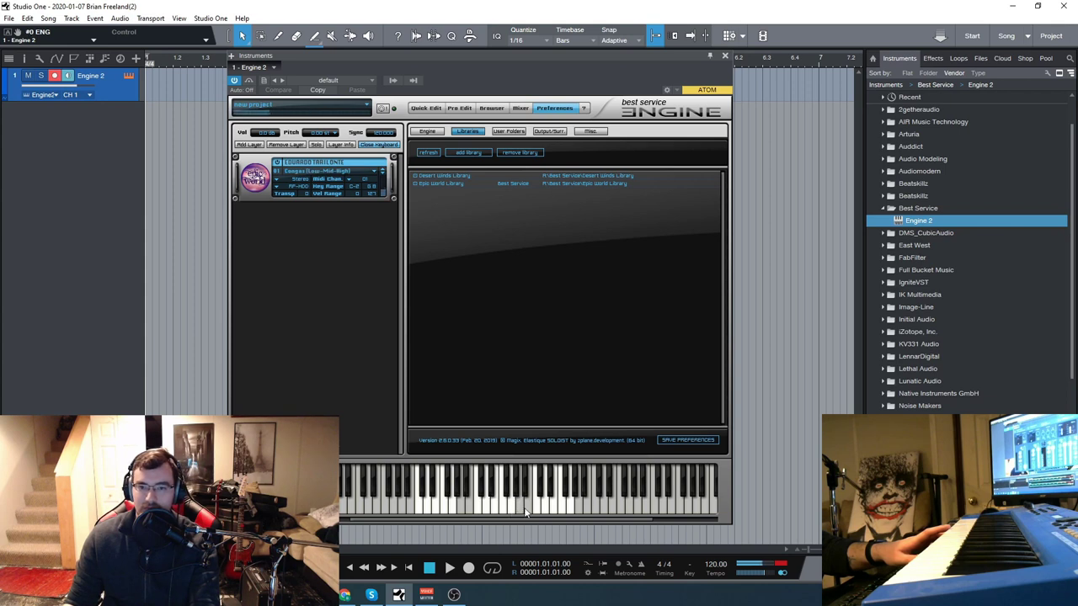
pyautogui.click(556, 514)
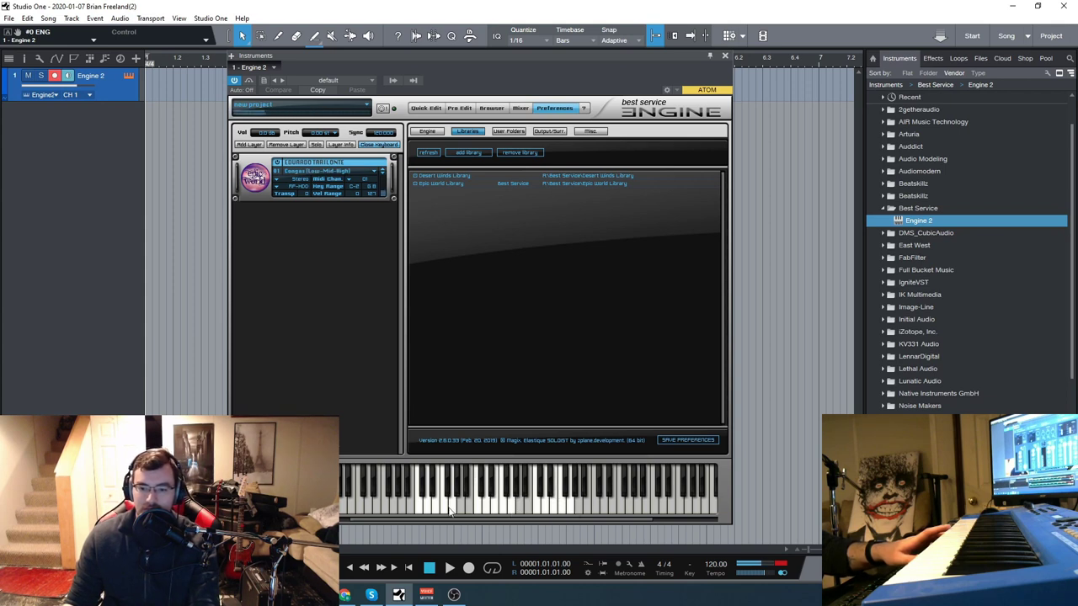
# - Audition the Congas Ensemble patch and load Crotales from the Epic World instruments into the layer
pyautogui.click(381, 174)
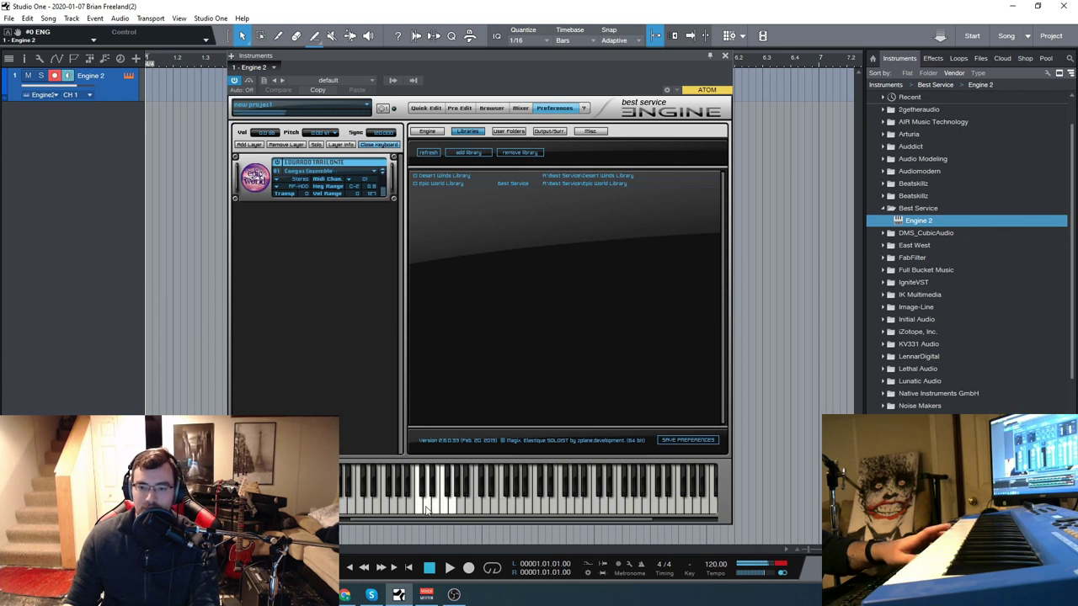
pyautogui.click(381, 173)
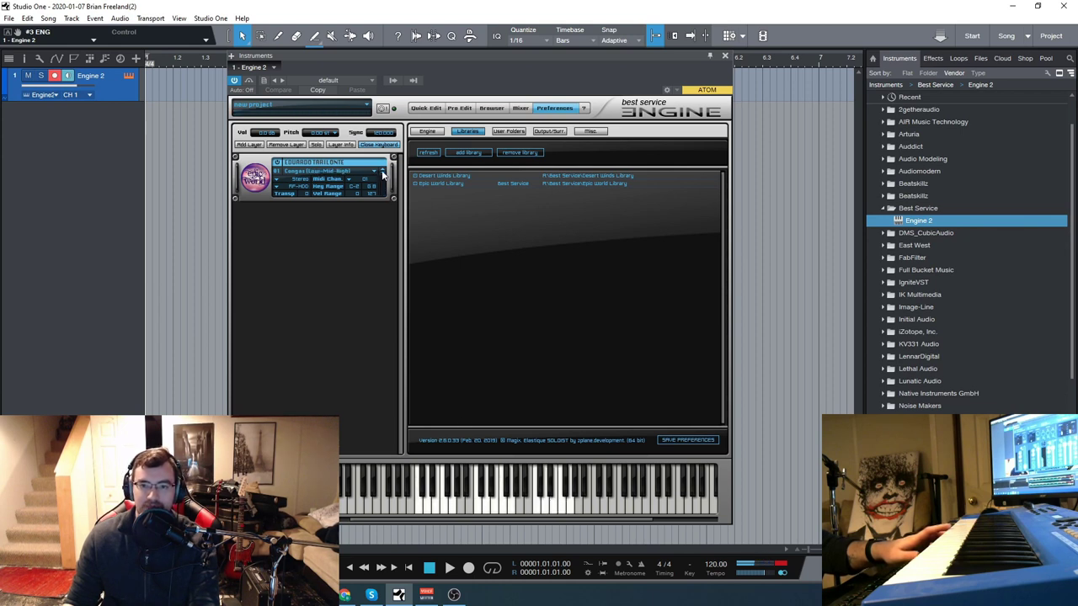
pyautogui.click(381, 174)
pyautogui.click(379, 172)
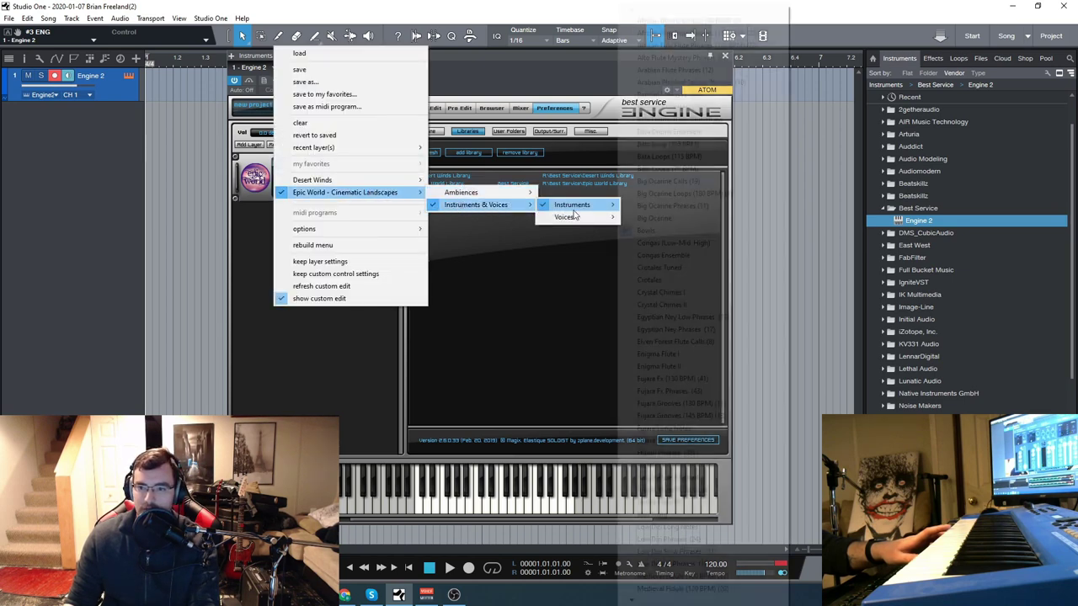
pyautogui.moveTo(573, 206)
pyautogui.click(684, 280)
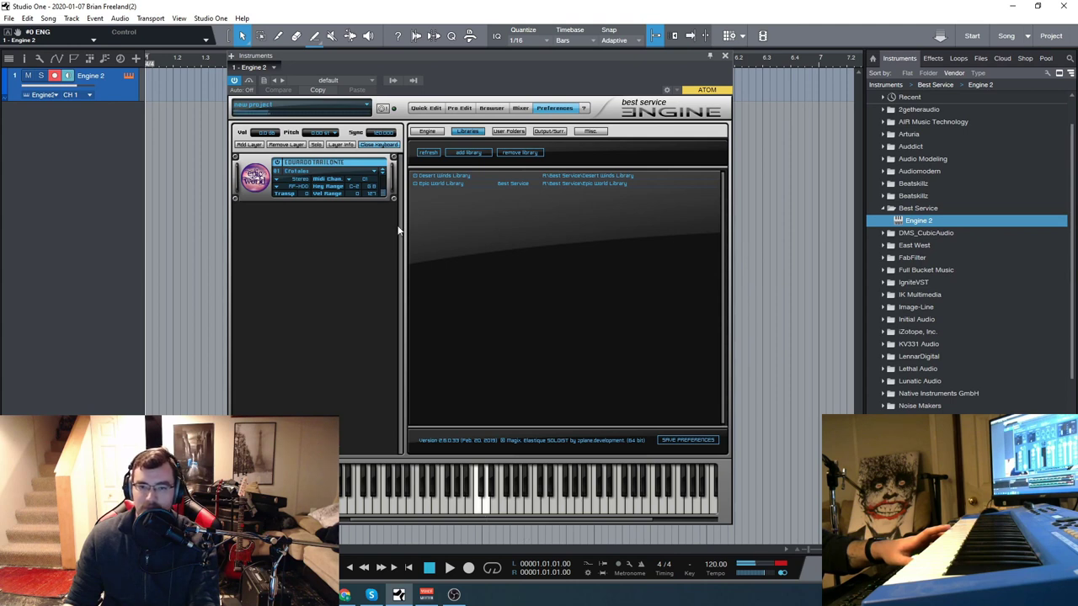
# - Advance the layer through Crystal Chimes I, Egyptian Ney Low Phrases and Egyptian Ney Phrases
pyautogui.click(381, 174)
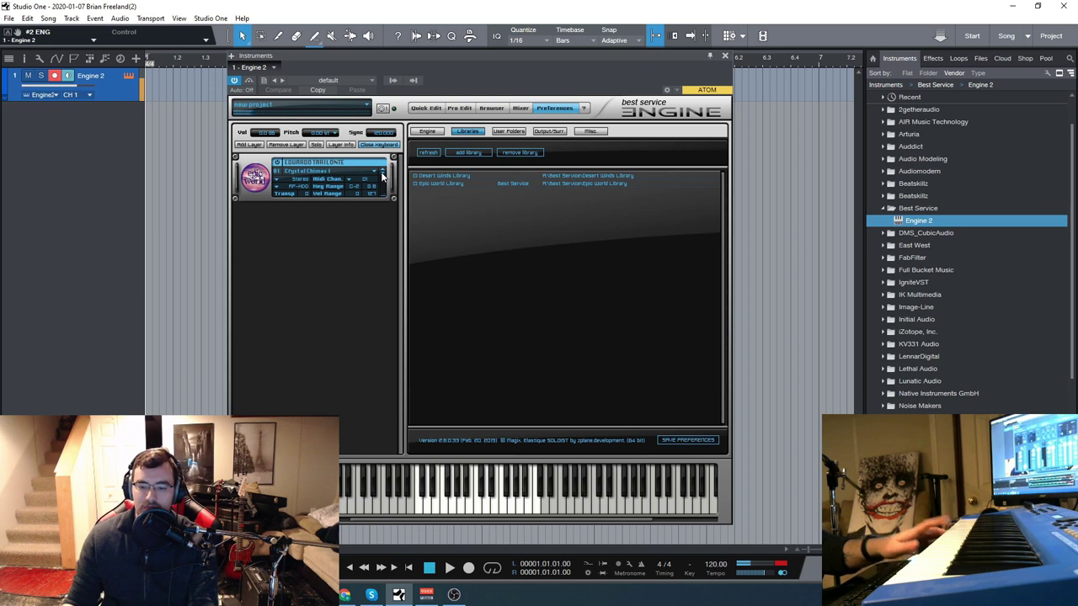
pyautogui.click(382, 175)
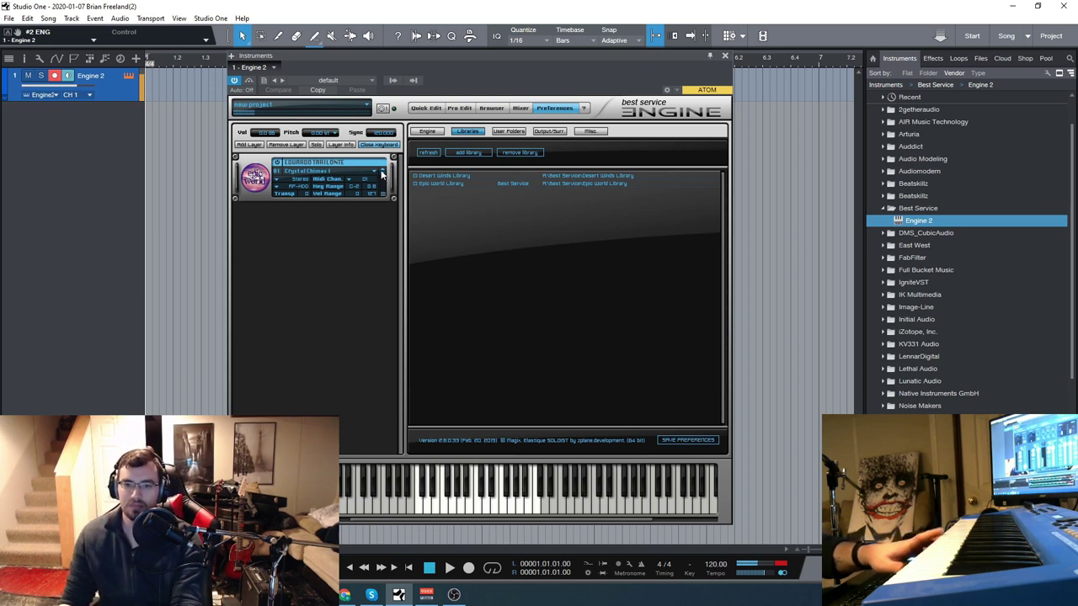
pyautogui.click(383, 174)
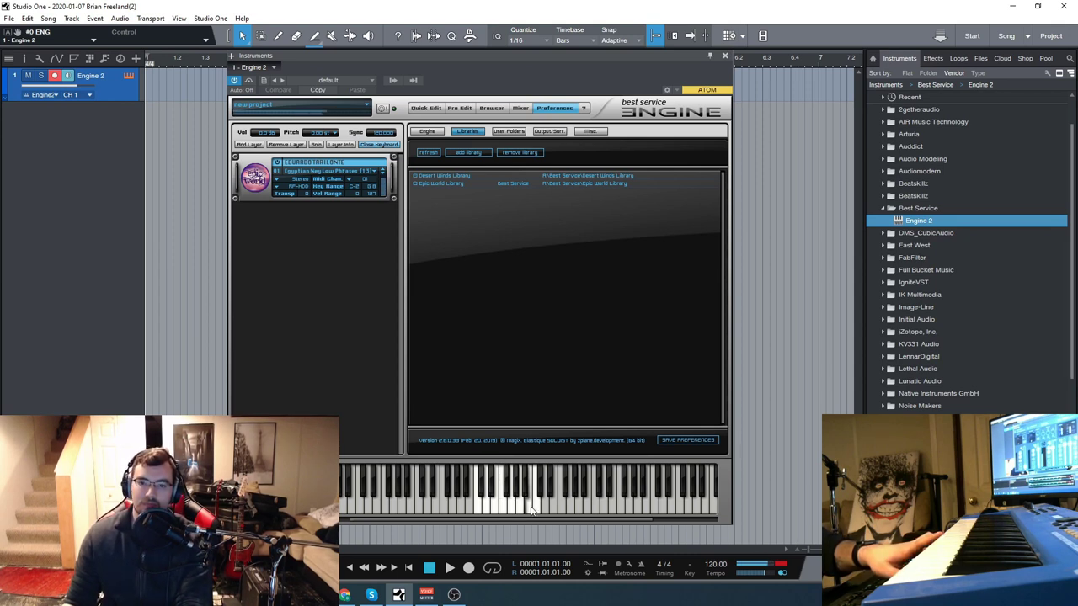
pyautogui.click(382, 174)
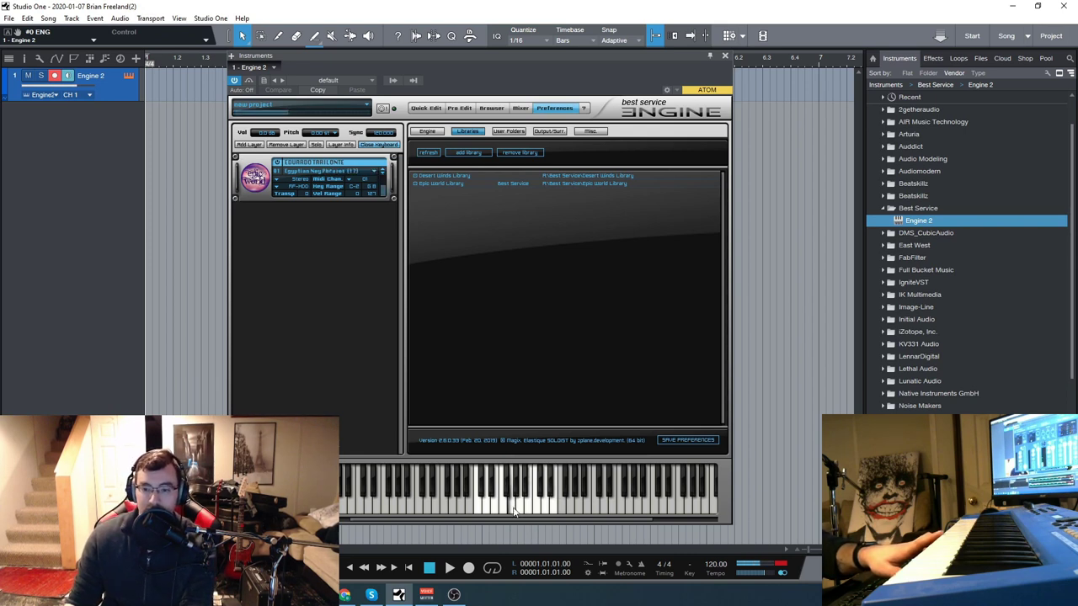
# - Load the African Solo Male (34) patch from the Epic World voices into the layer
pyautogui.click(369, 171)
pyautogui.moveTo(366, 196)
pyautogui.moveTo(462, 211)
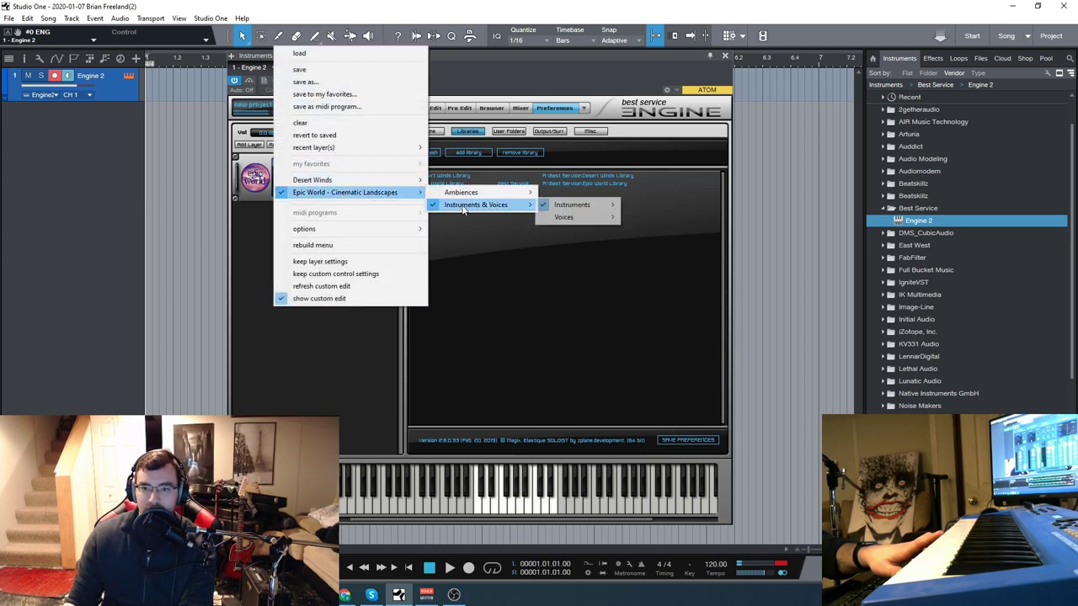
pyautogui.moveTo(601, 222)
pyautogui.click(665, 217)
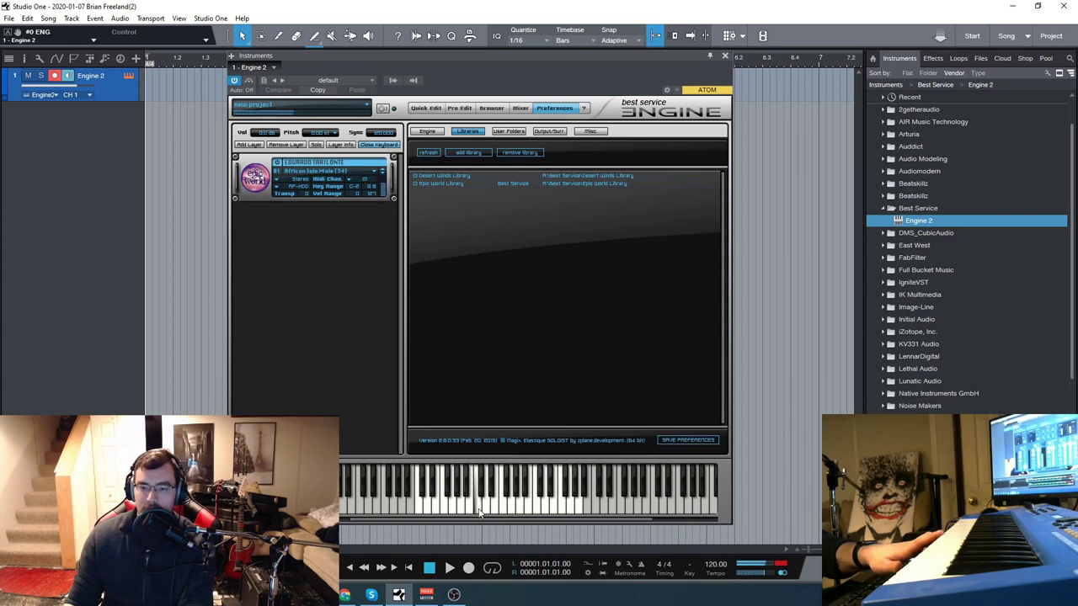
# - Advance the layer through African Solo Male Yells (2) to Female Nordic Rhythmic (150 BPM) and audition its notes
pyautogui.click(382, 173)
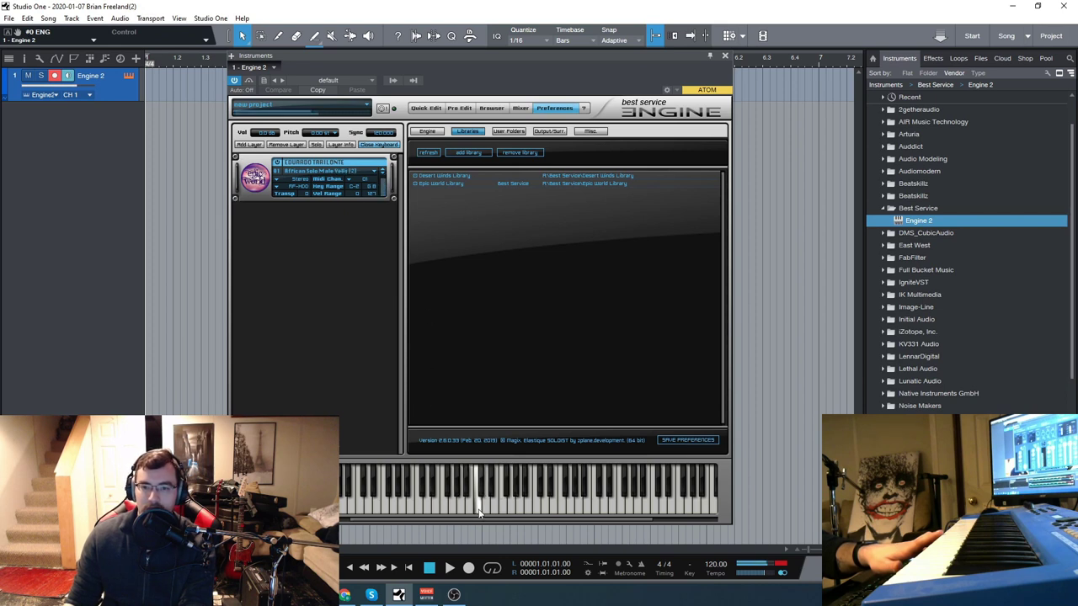
pyautogui.click(384, 176)
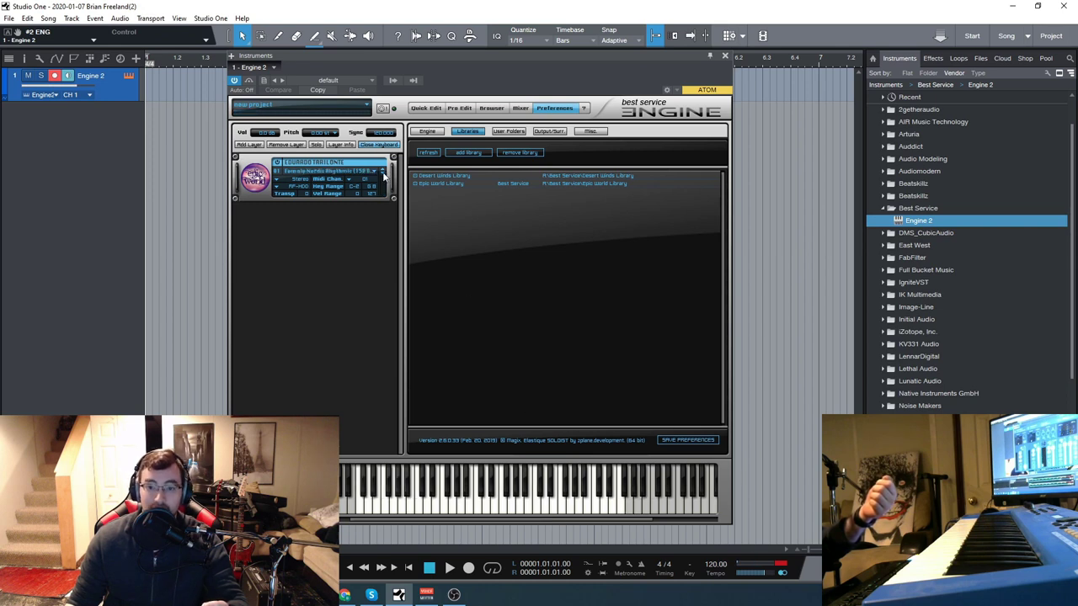
pyautogui.click(384, 175)
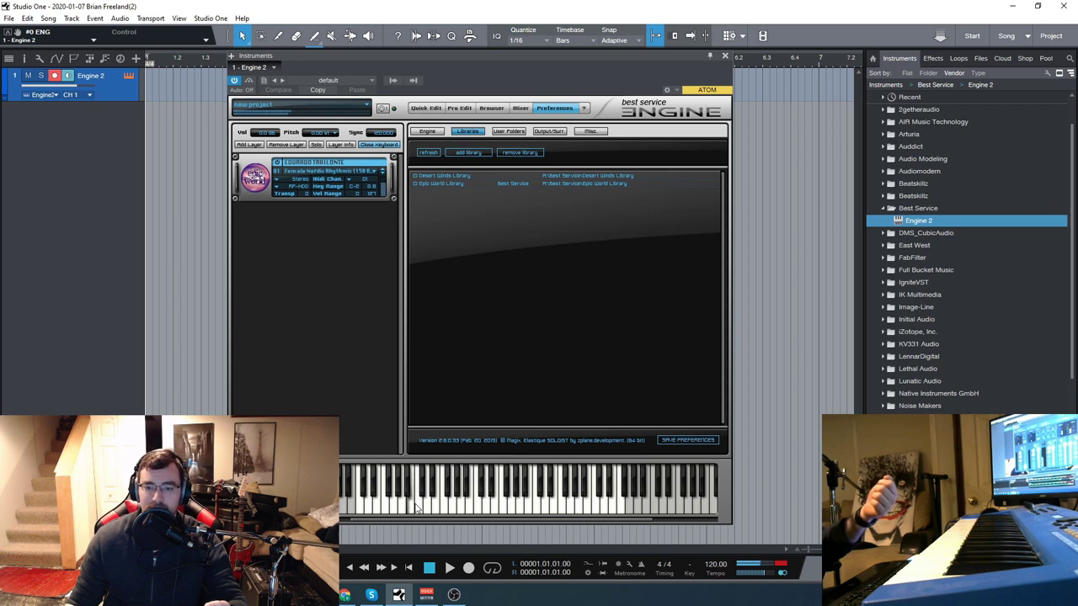
pyautogui.click(510, 508)
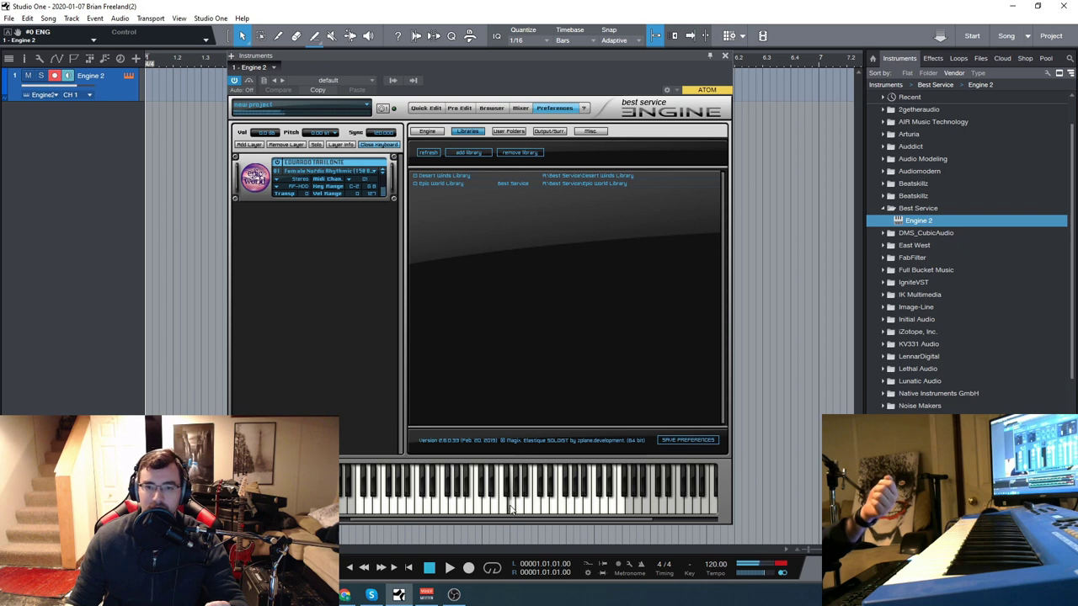
# - Advance the layer through the Female Nordic Voices patches (A), (E), (Emaj) and Slow (Emaj)
pyautogui.click(383, 175)
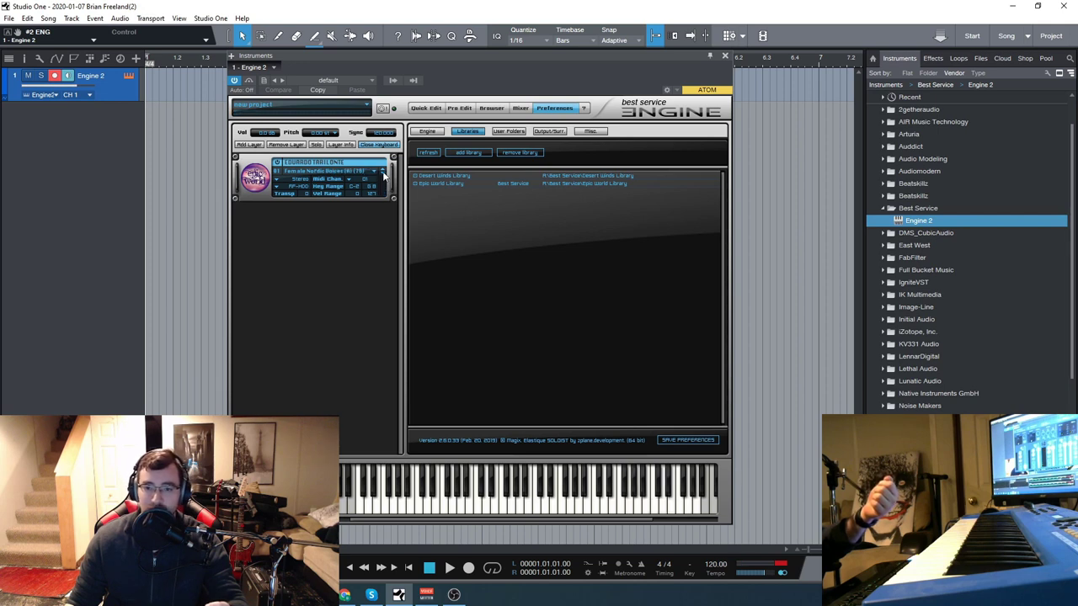
pyautogui.click(383, 177)
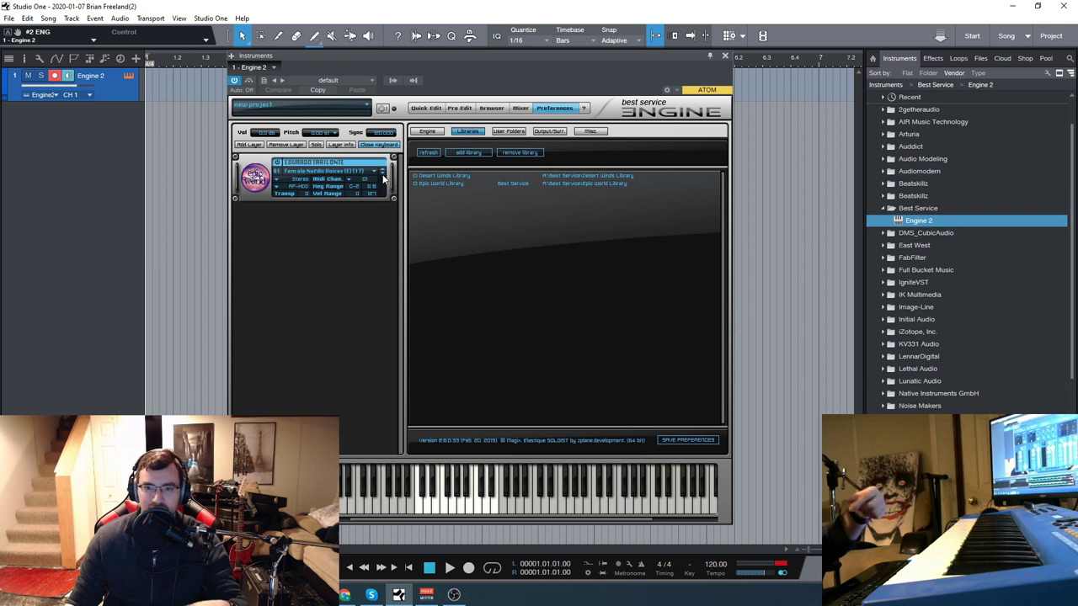
pyautogui.click(383, 177)
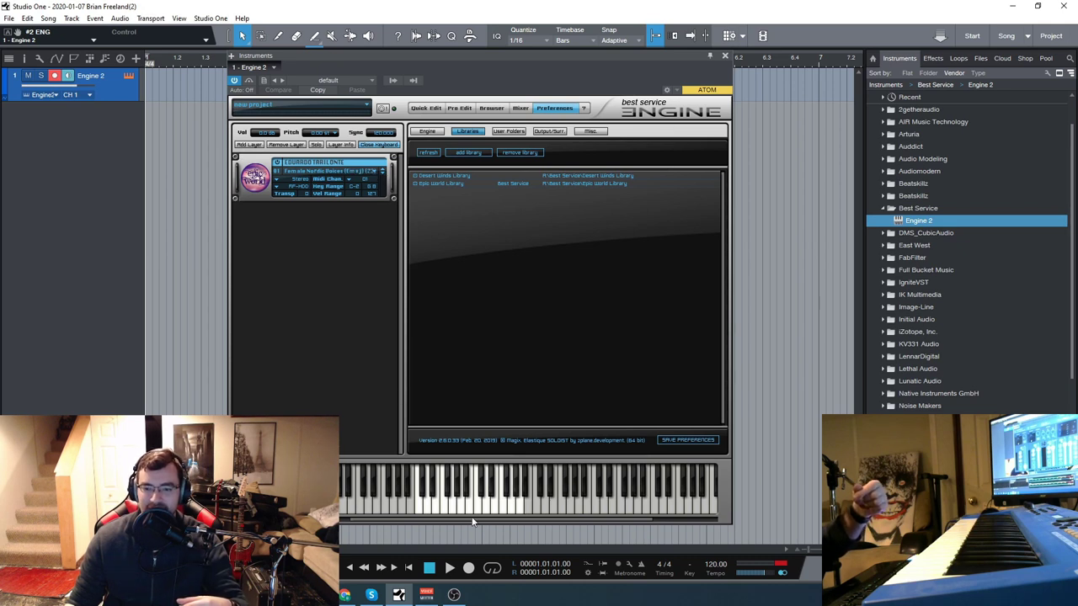
pyautogui.click(383, 174)
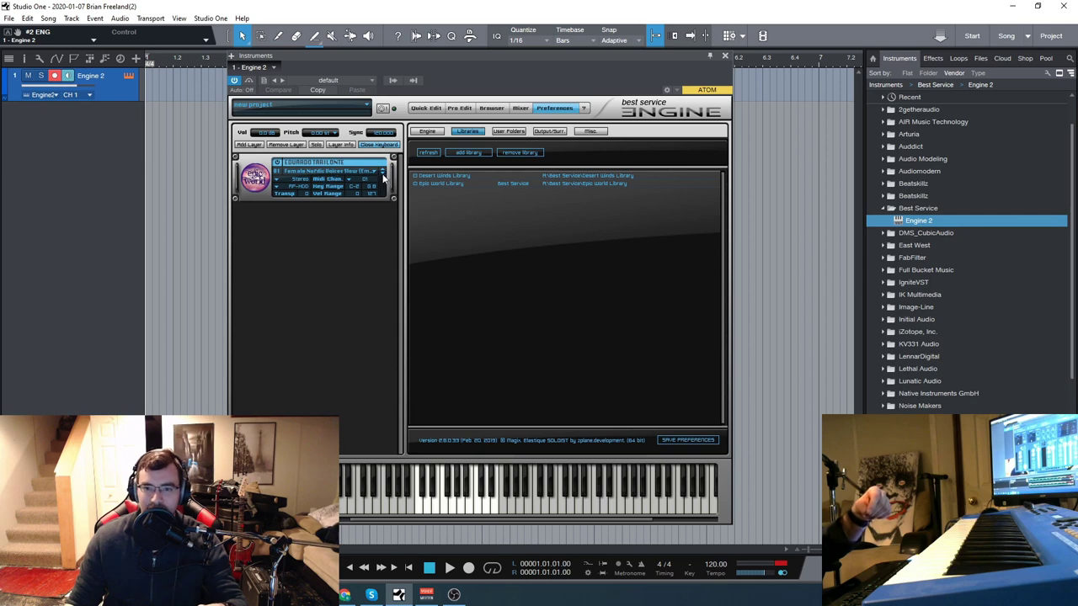
# - Advance the layer to Female Temple Voices Loud(C) and replace it with Female Temple Voices Soft(C) (88) from the Epic World voices
pyautogui.click(371, 175)
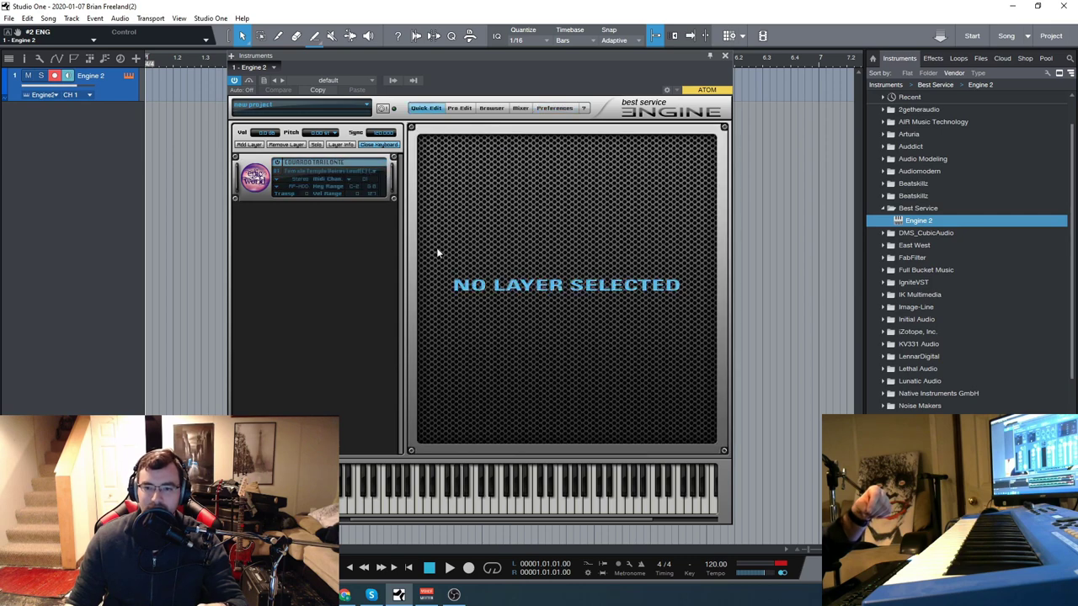
pyautogui.click(365, 174)
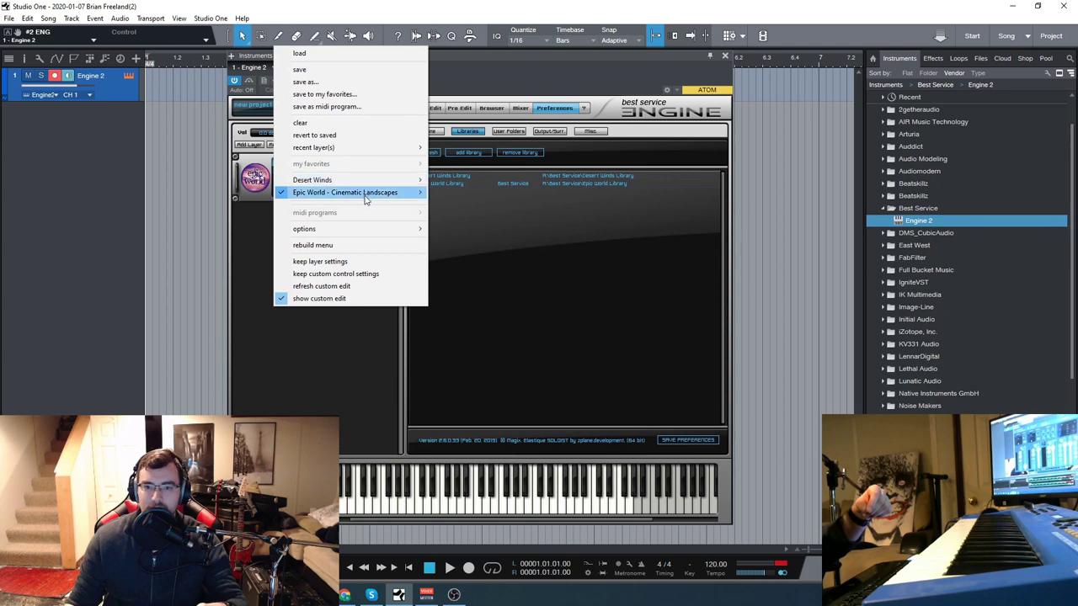
pyautogui.moveTo(366, 193)
pyautogui.moveTo(476, 205)
pyautogui.moveTo(558, 219)
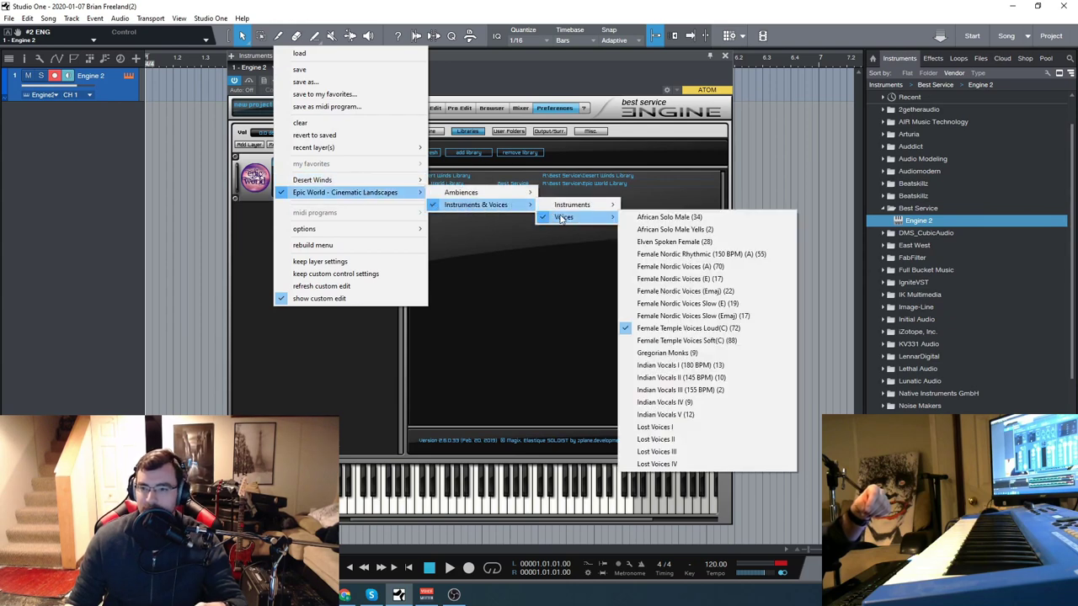
pyautogui.click(714, 341)
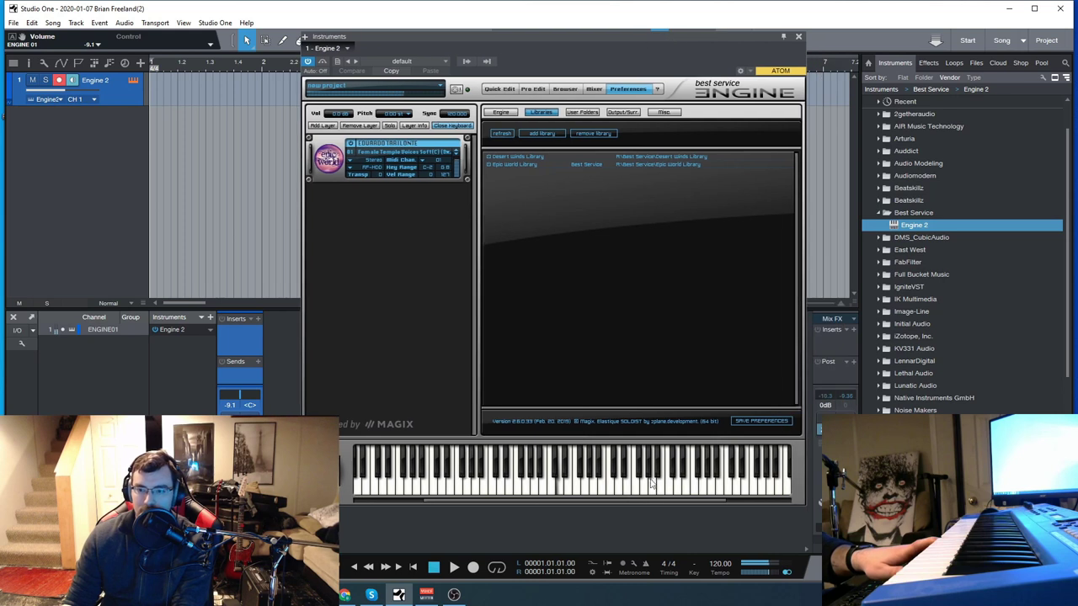
# - Advance the layer to the Gregorian Monks (9) voice patch
pyautogui.click(455, 155)
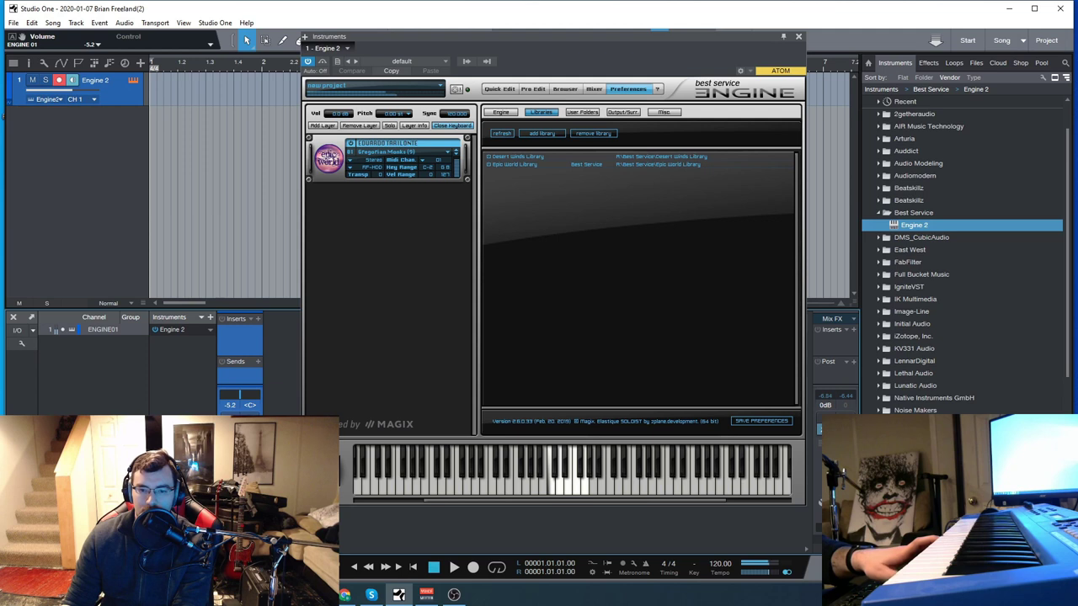
pyautogui.click(454, 595)
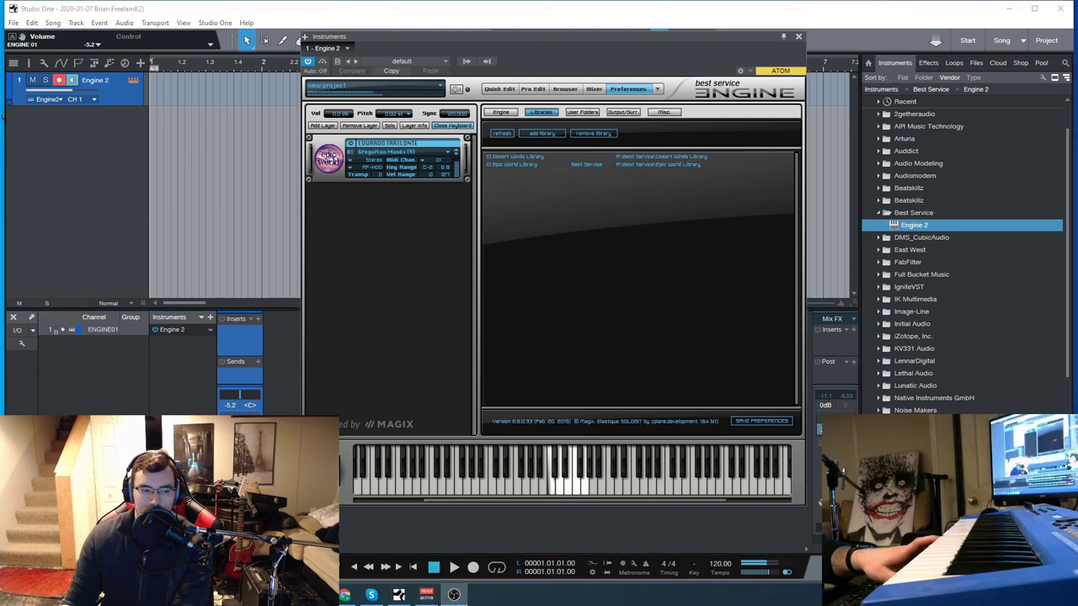
pyautogui.hotkey('alt', 'Tab')
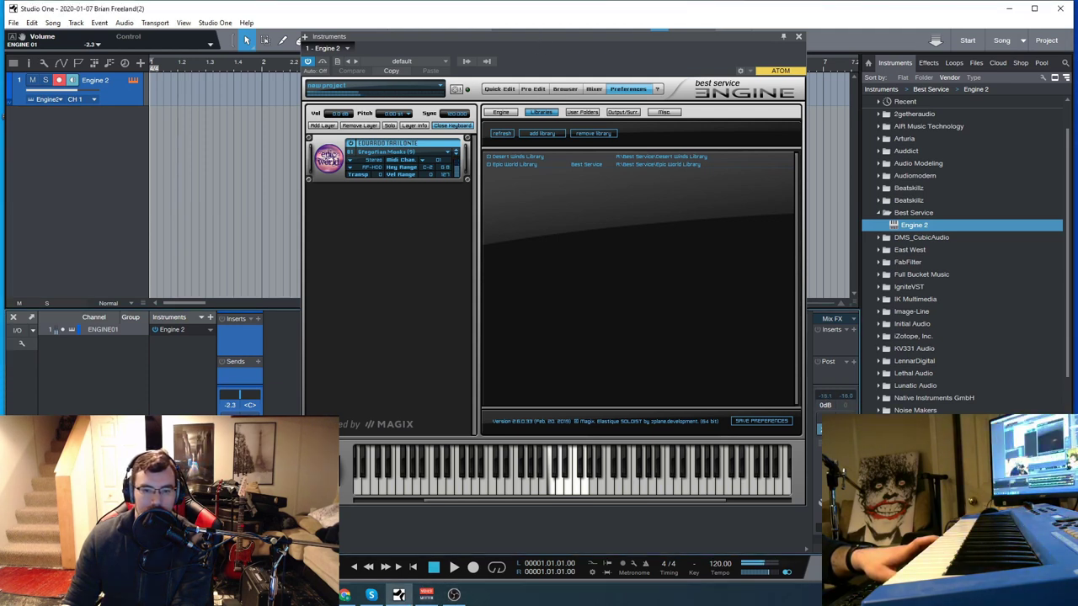
# - Load the Lost Voices I patch from the Epic World voices into the layer
pyautogui.click(451, 158)
pyautogui.moveTo(371, 175)
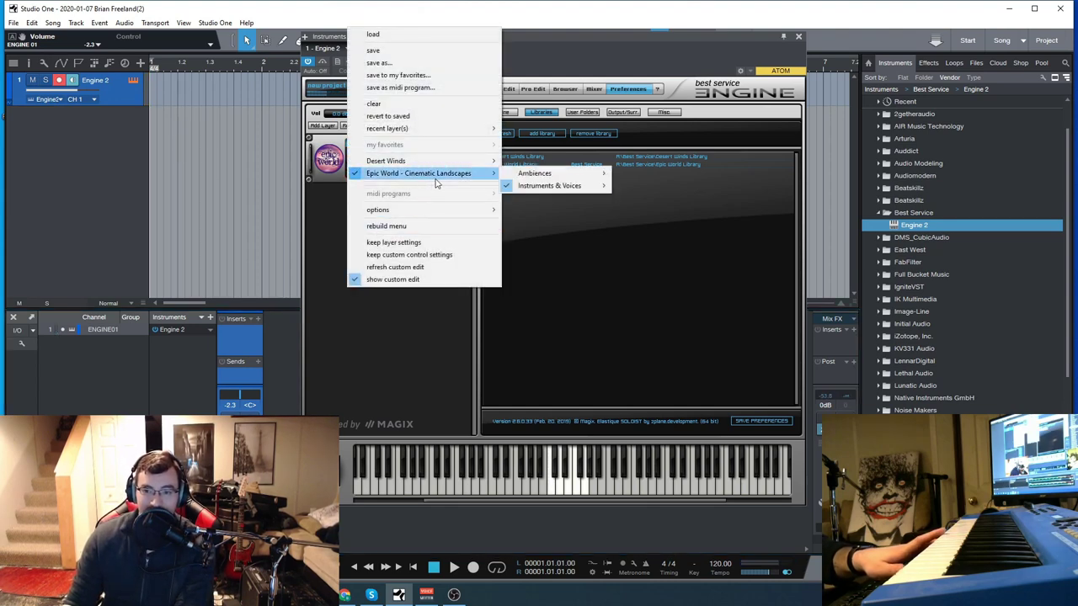
pyautogui.moveTo(534, 187)
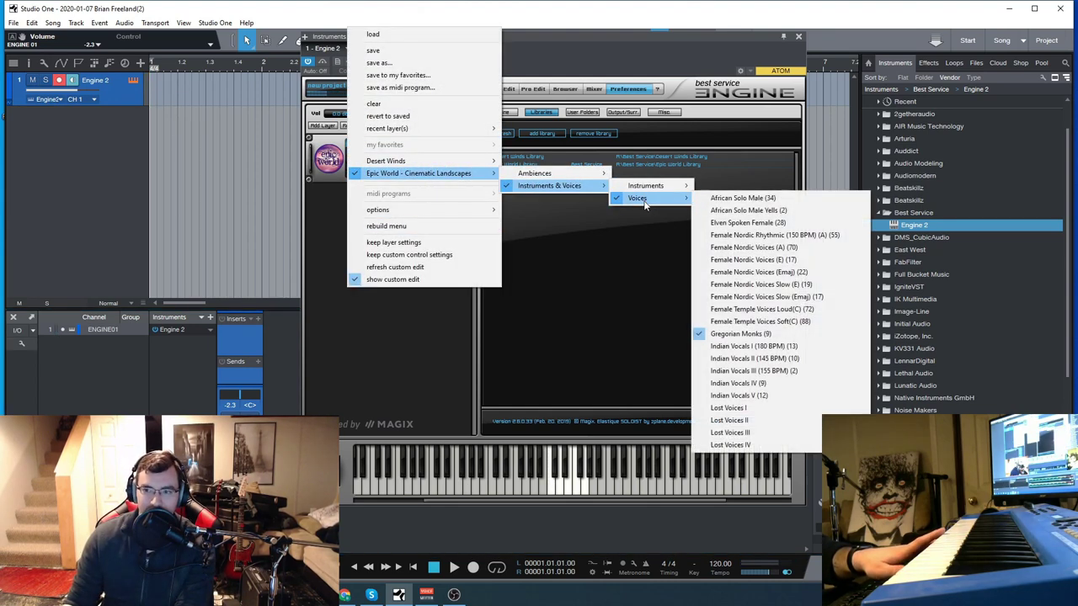
pyautogui.moveTo(677, 204)
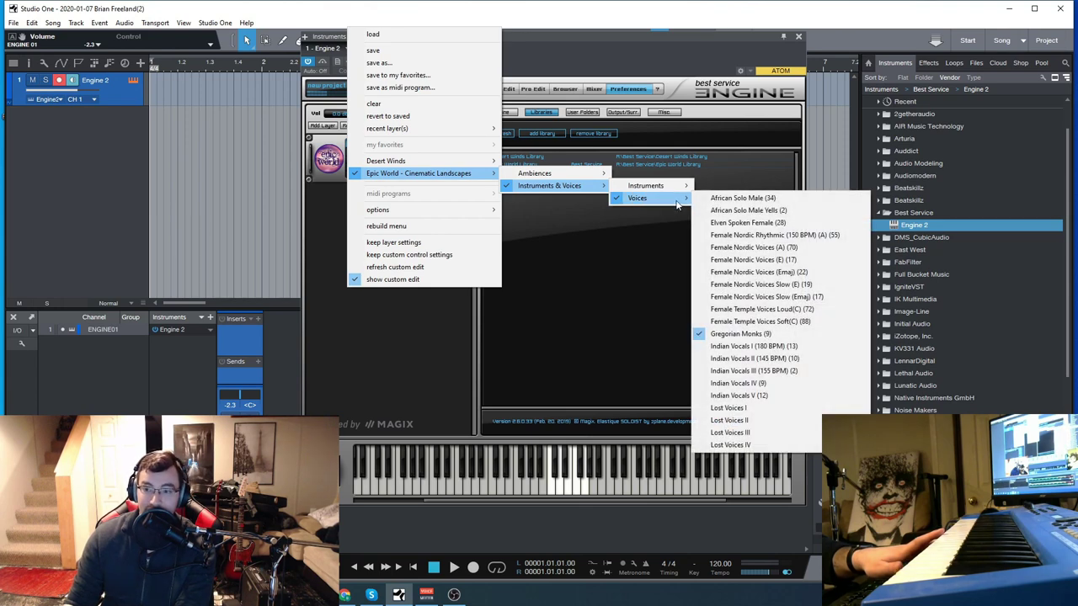
pyautogui.click(749, 411)
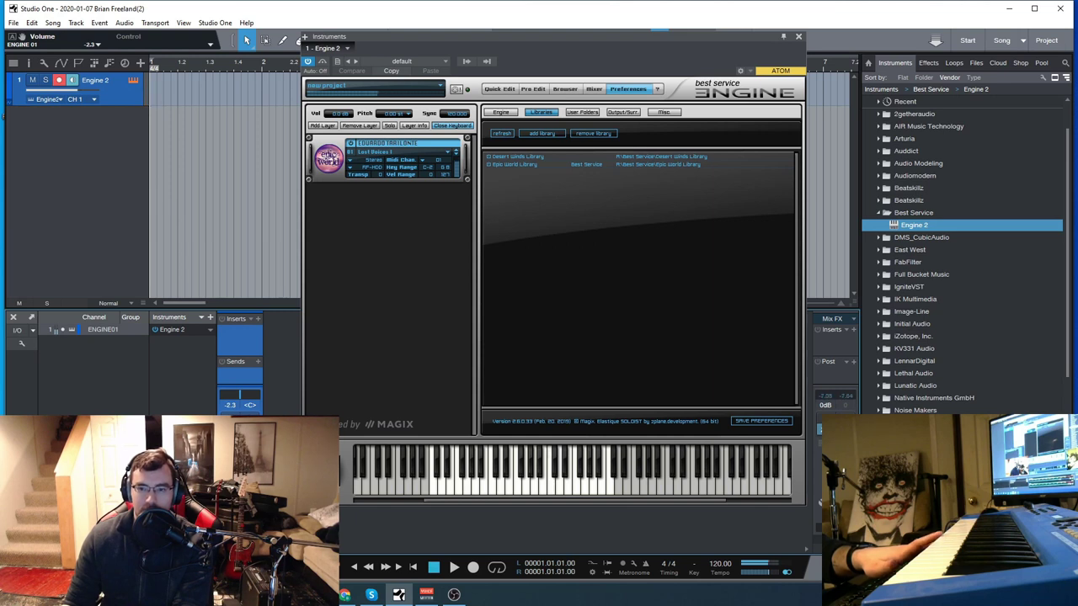
# - Browse the Epic World pads ambiences and load Pads - Hollow Caves into the layer
pyautogui.click(455, 153)
pyautogui.moveTo(448, 172)
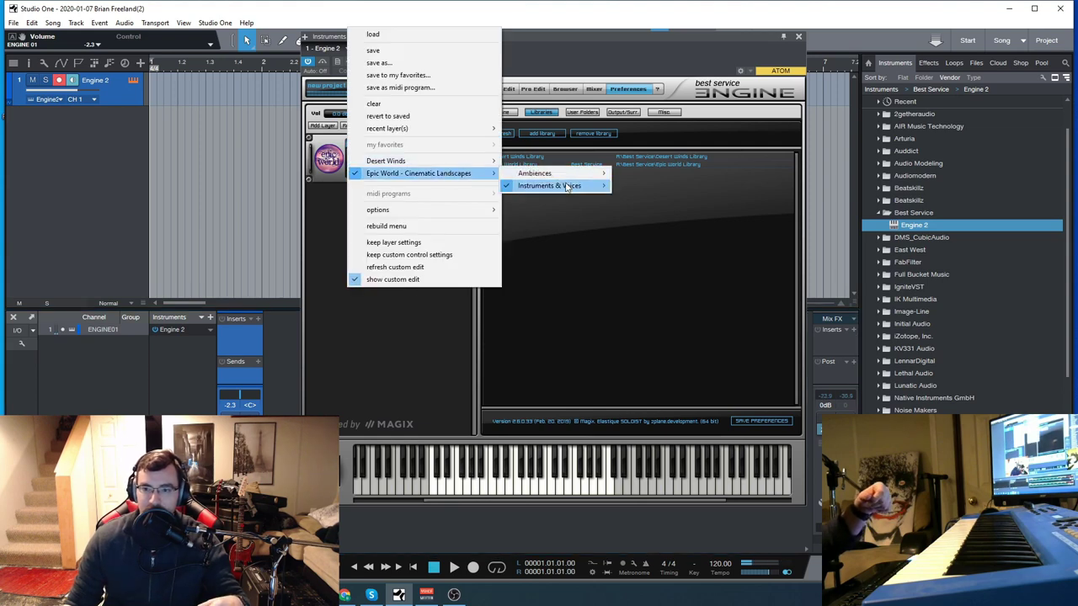
pyautogui.moveTo(570, 176)
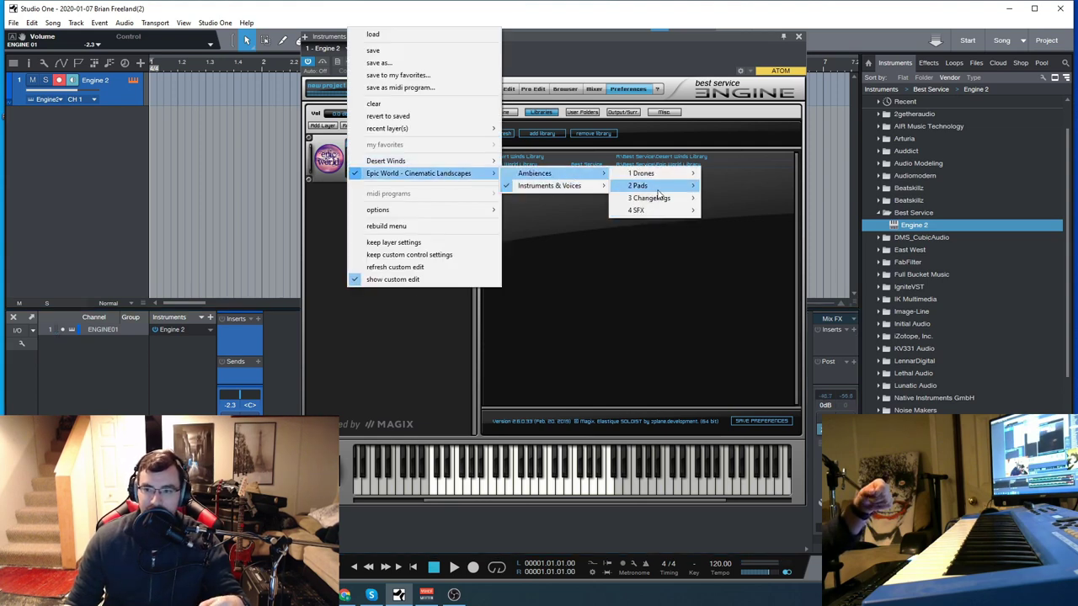
pyautogui.moveTo(637, 186)
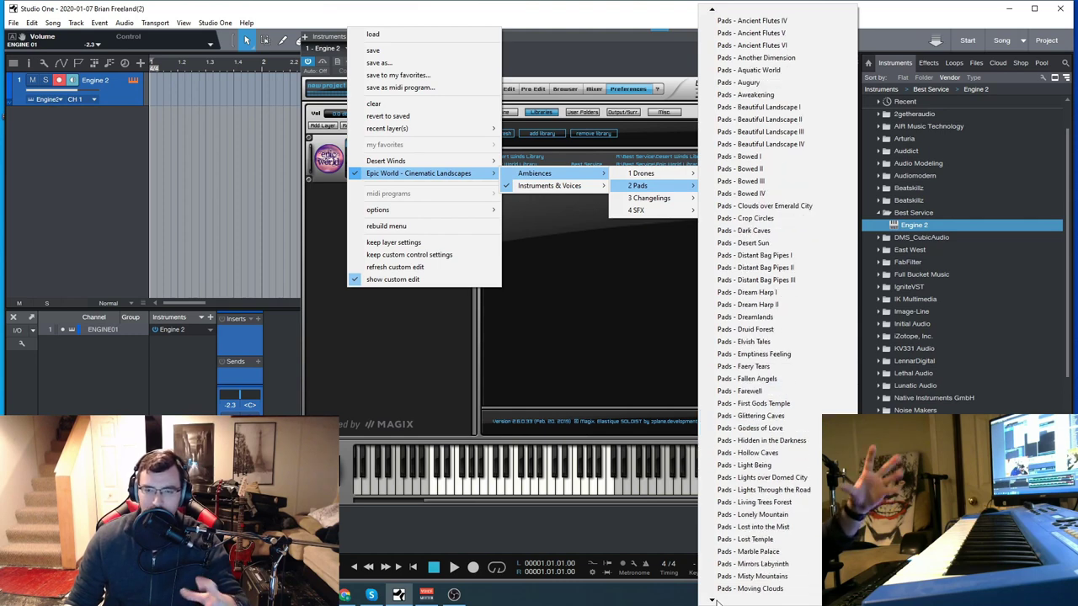
pyautogui.click(791, 455)
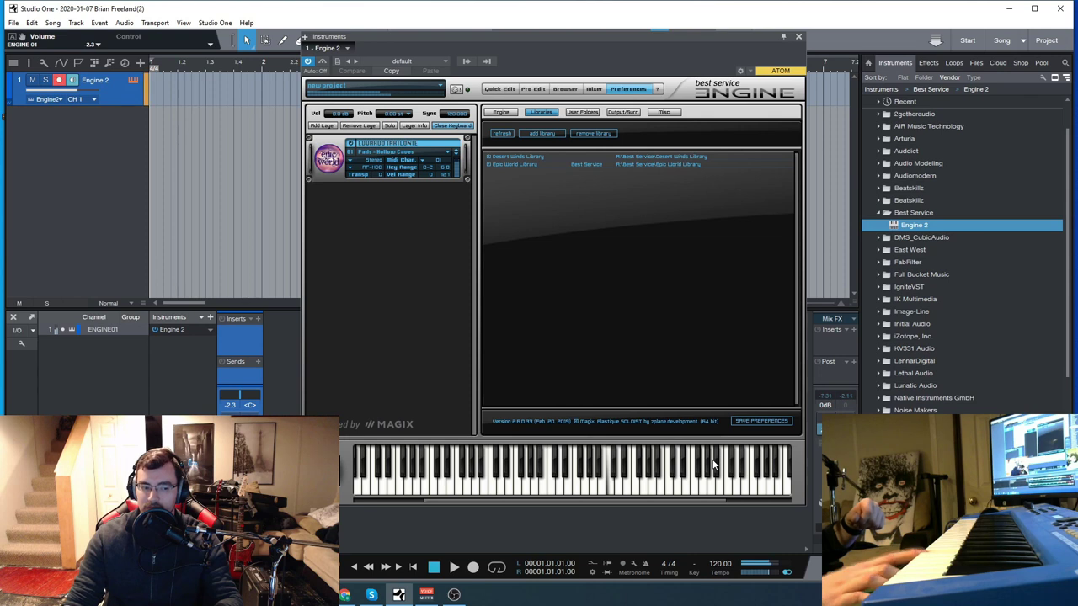
# - Reposition the Engine 2 instrument window so that it sits below the main Studio One toolbar
pyautogui.moveTo(638, 35); pyautogui.dragTo(617, 46)
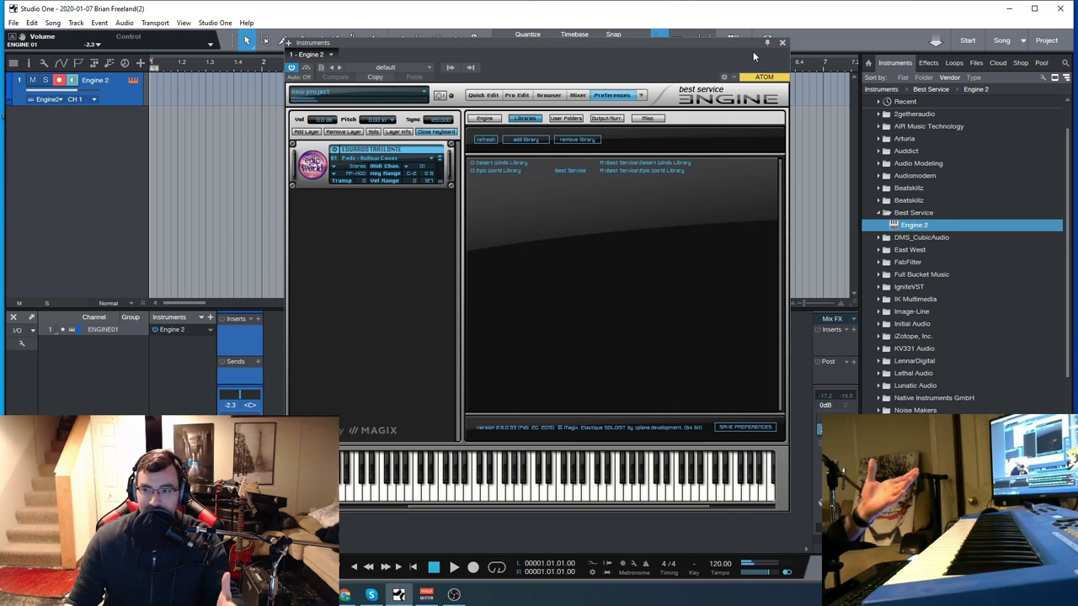
pyautogui.moveTo(681, 48); pyautogui.dragTo(664, 50)
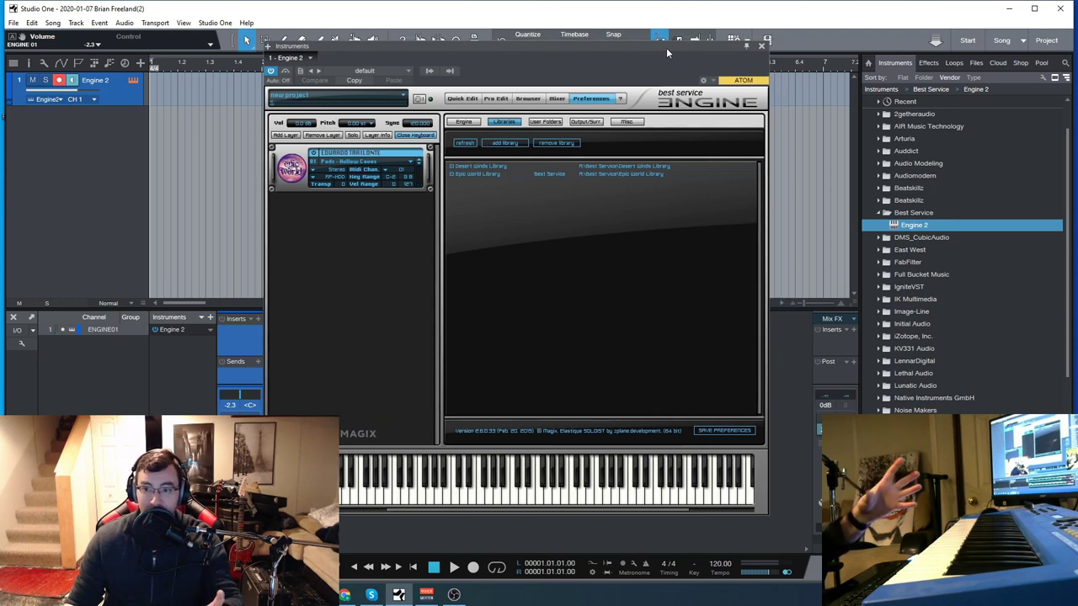
pyautogui.moveTo(666, 47); pyautogui.dragTo(667, 71)
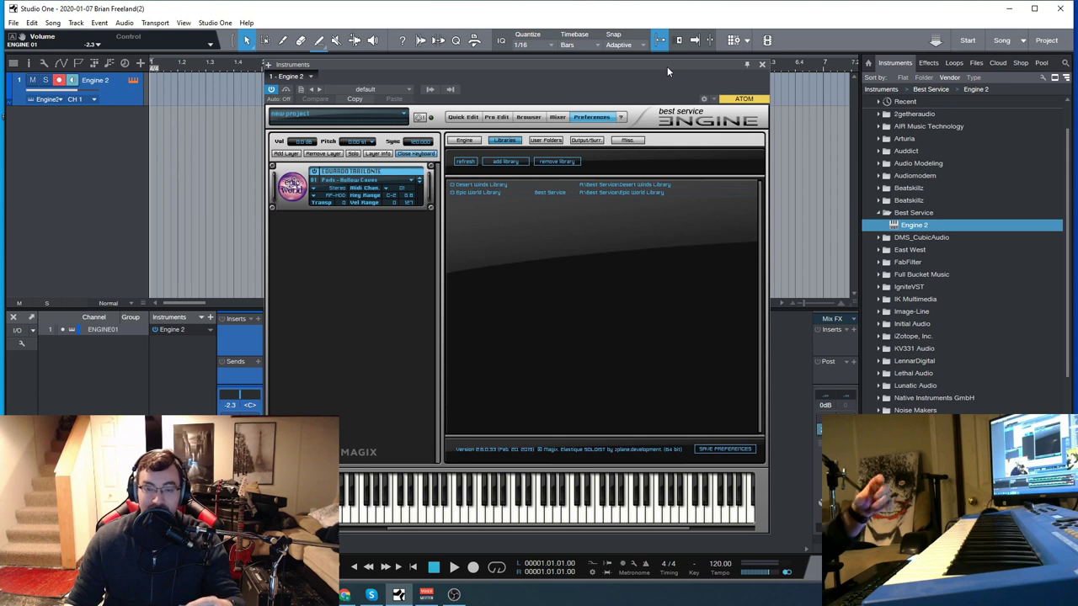